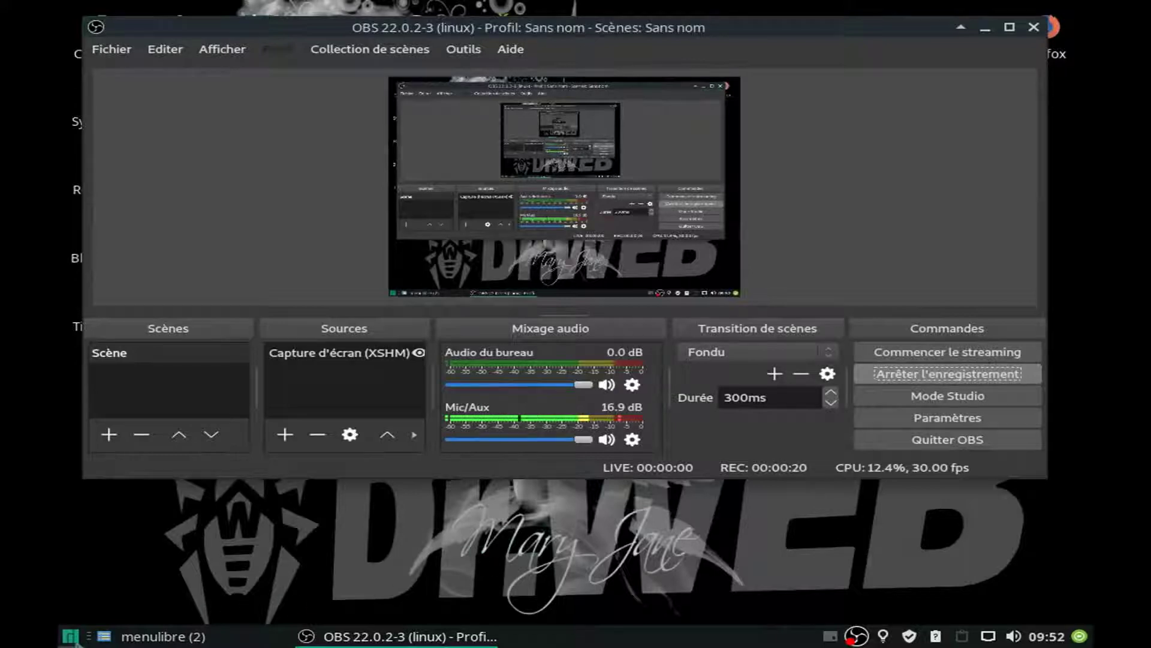
- Open the system's Affichage settings, review the resolutions offered for the monitor, and close the window
left_click(72, 637)
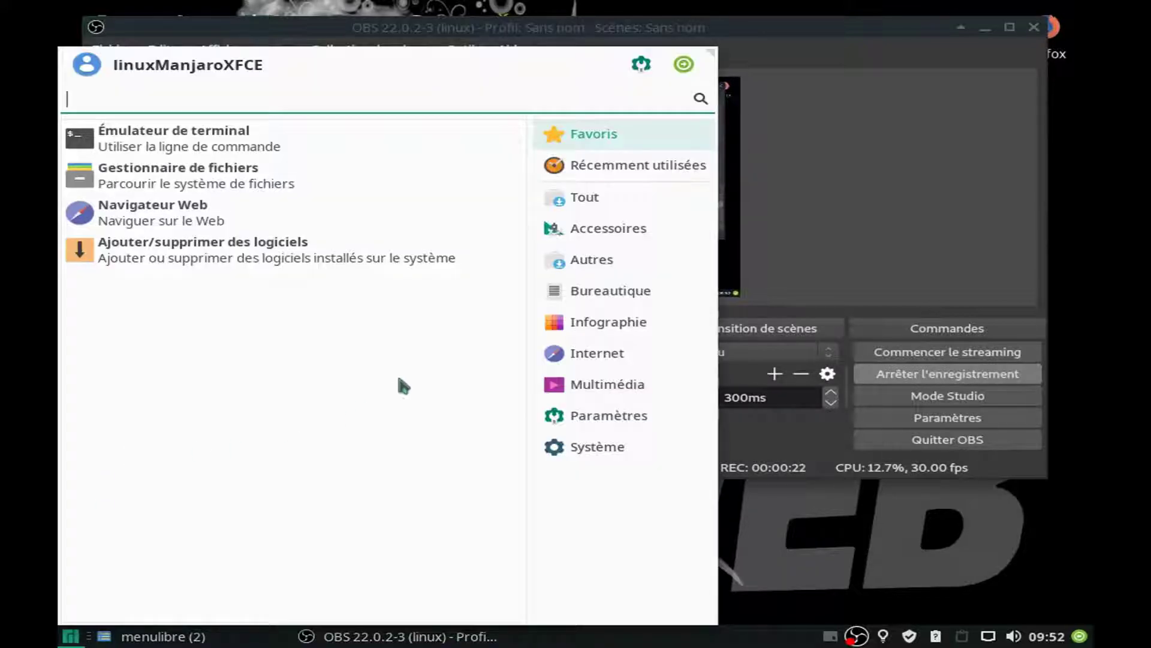
left_click(600, 454)
left_click(599, 417)
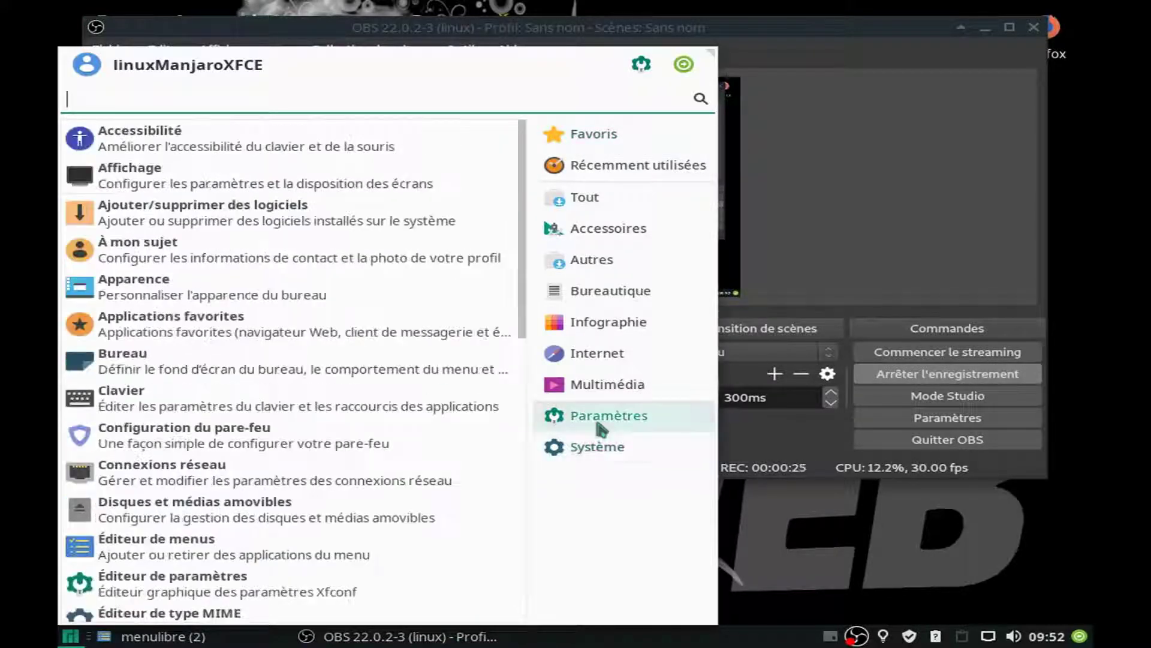
left_click(126, 175)
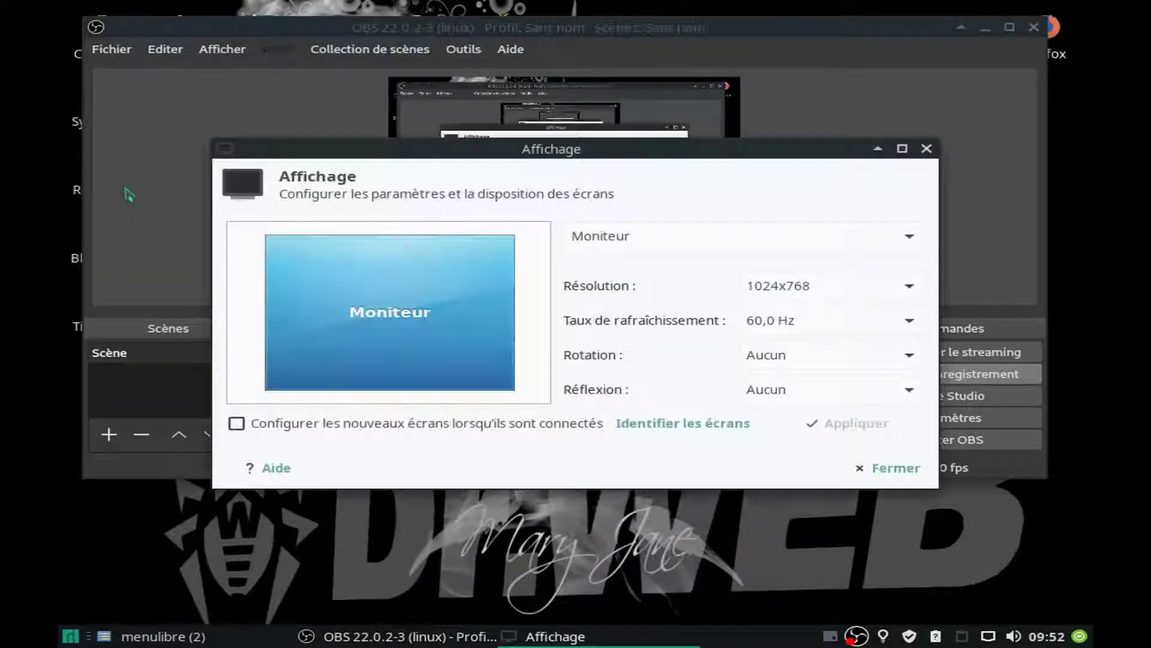
left_click(867, 288)
left_click(868, 288)
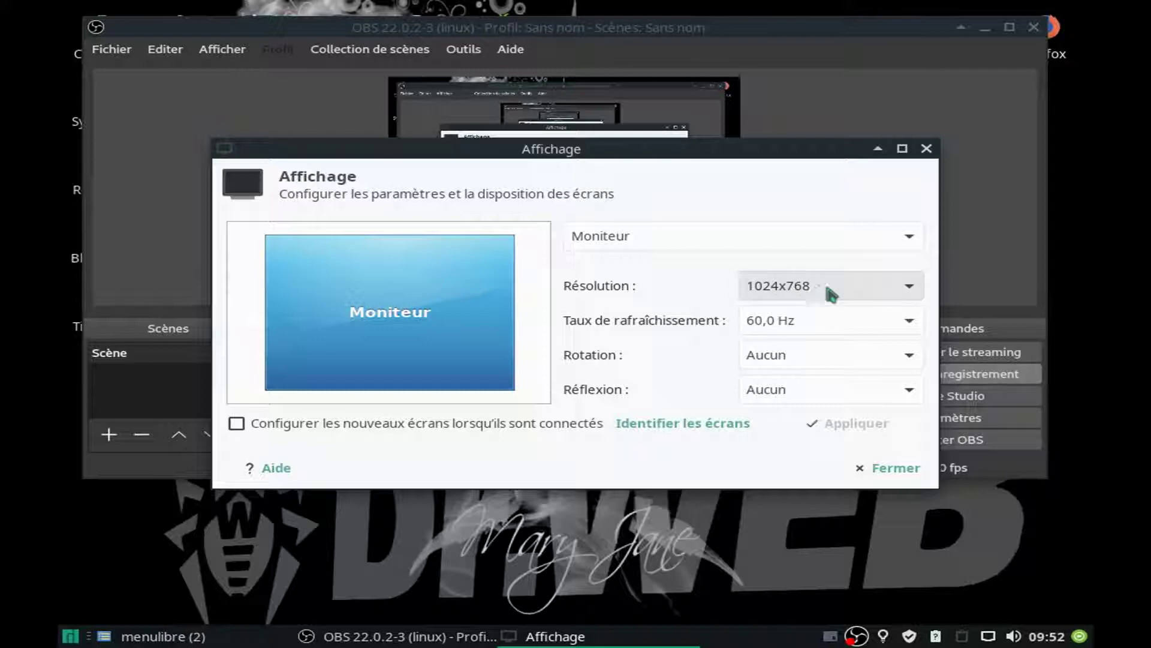
left_click(851, 288)
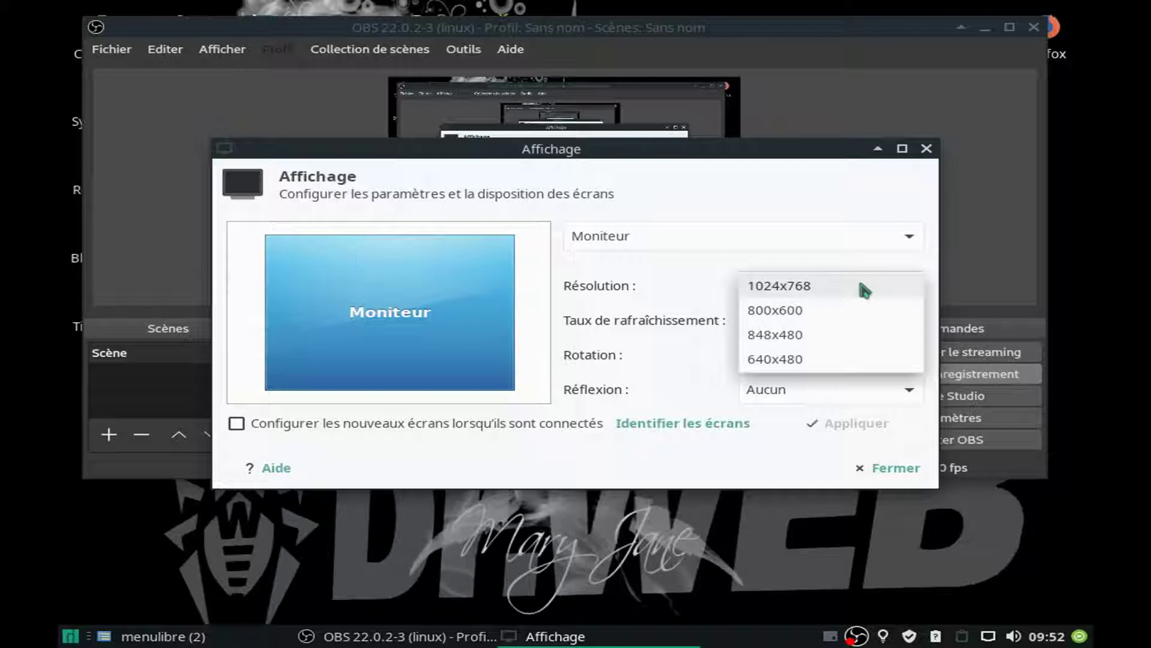
left_click(861, 285)
left_click(927, 149)
left_click_drag(930, 28, 617, 29)
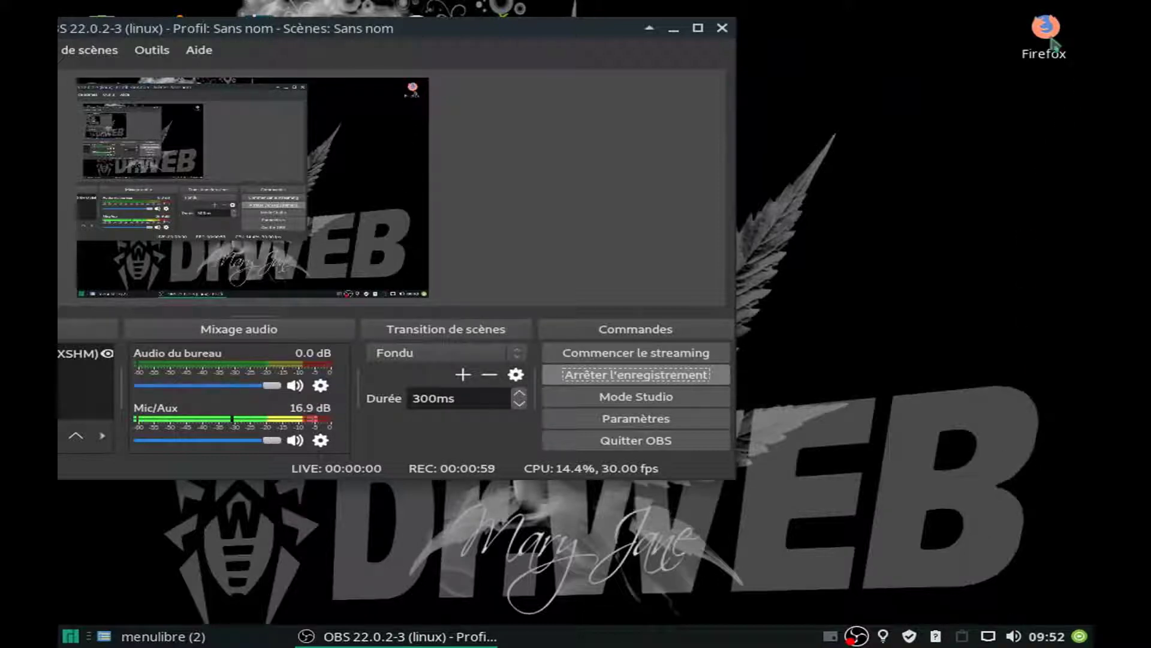
left_click_drag(602, 24, 890, 147)
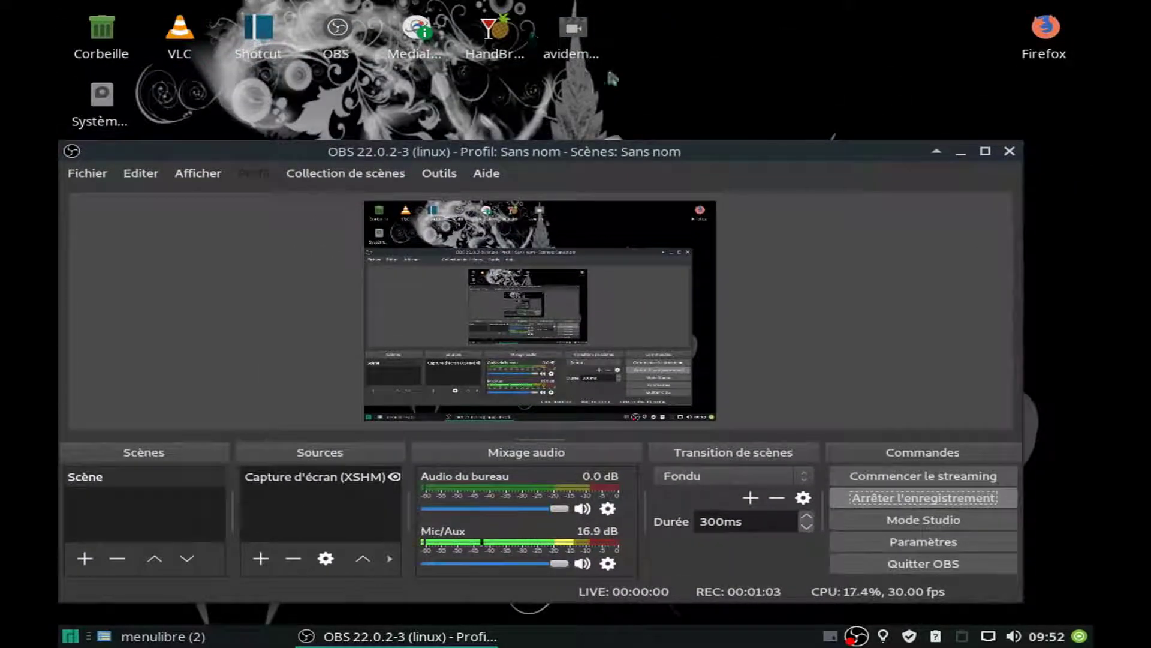
left_click_drag(723, 157, 261, 25)
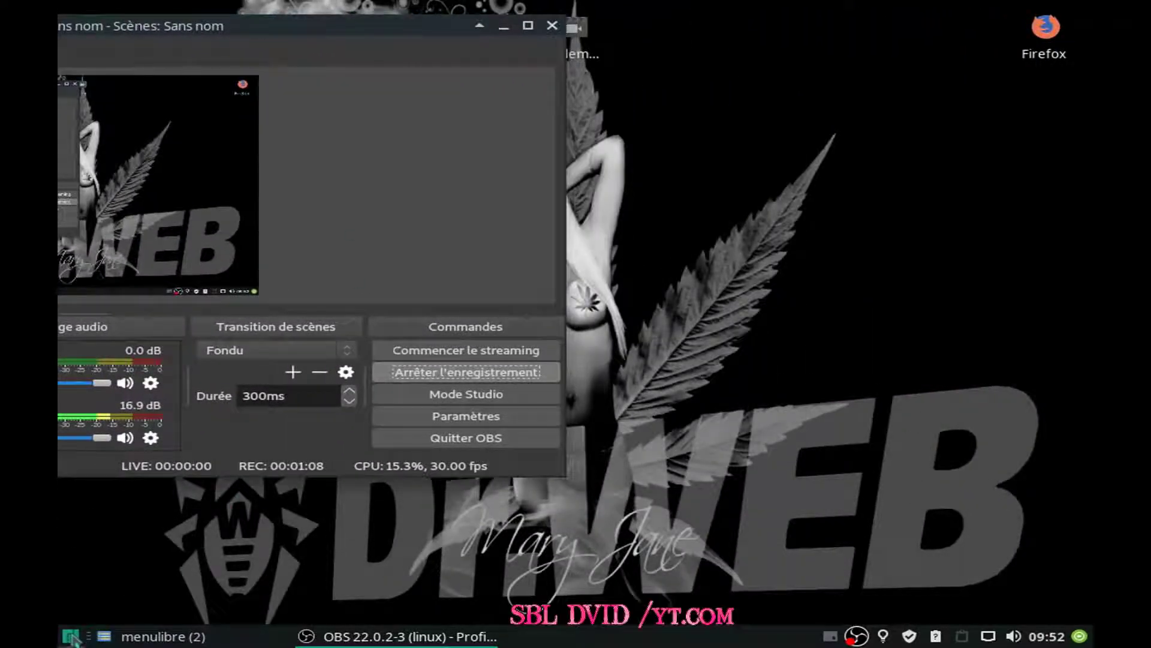
left_click_drag(393, 34, 878, 31)
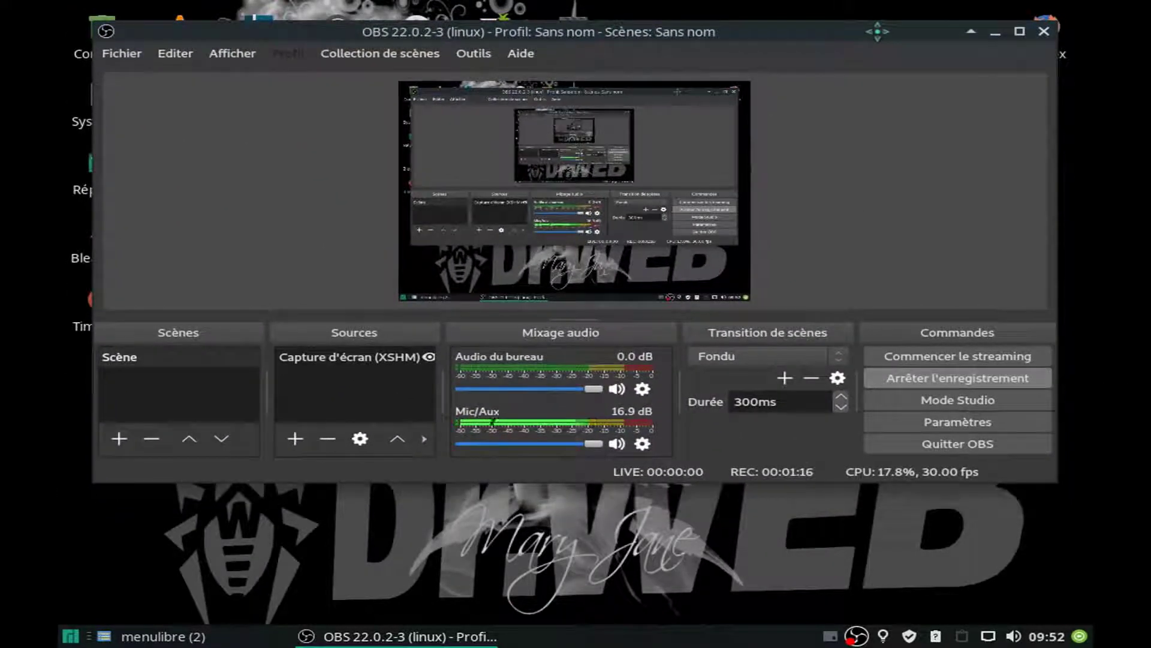
- Open the OBS settings, check the base and output resolutions of the video, and close the settings
left_click(920, 429)
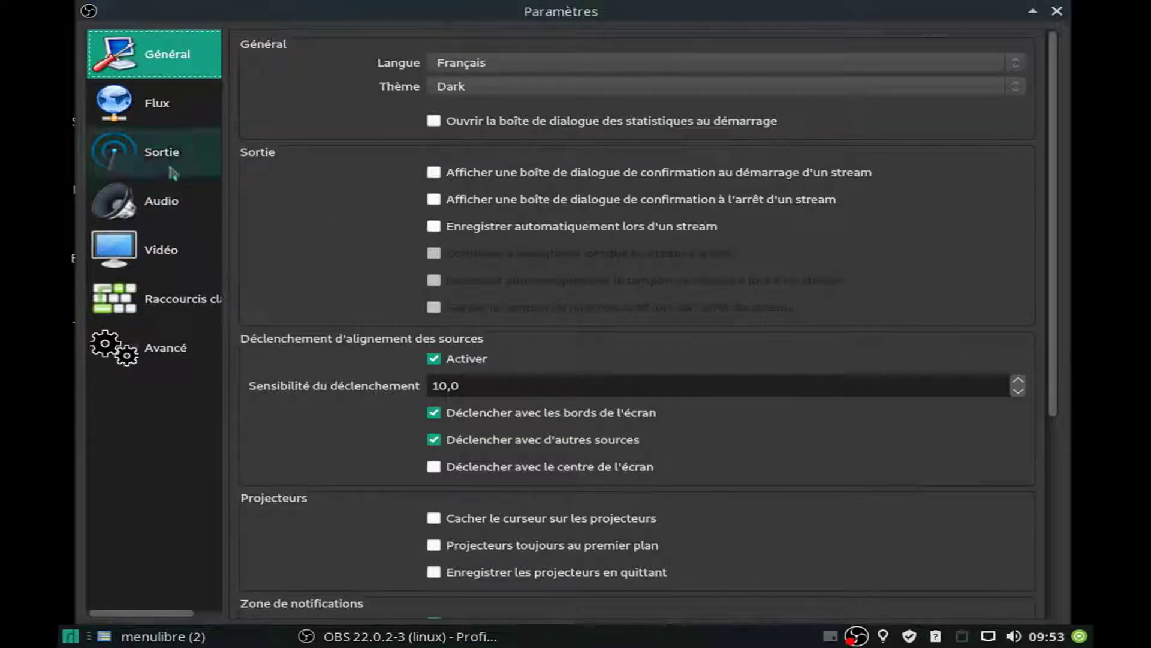
left_click(159, 252)
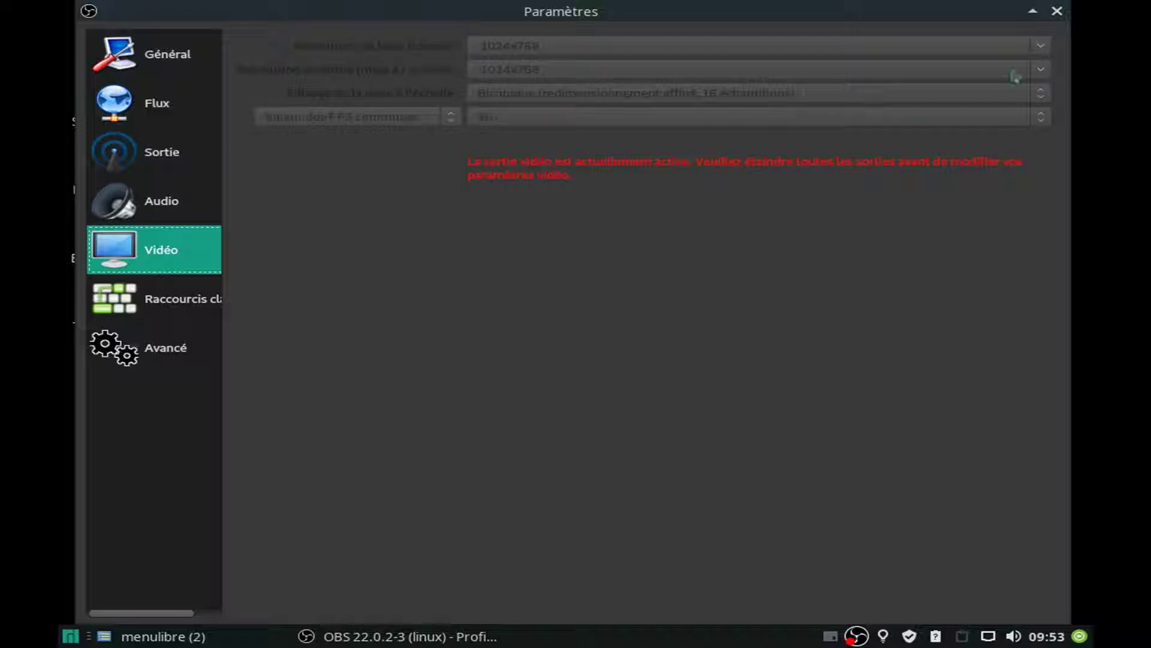
left_click(1056, 10)
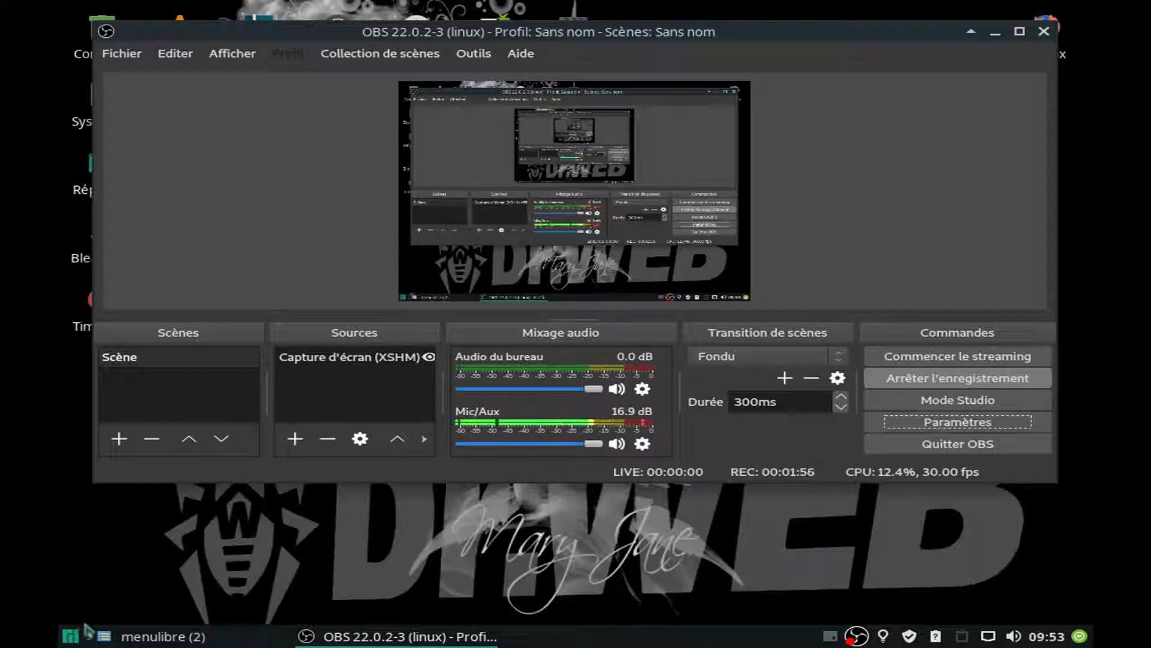
- Reopen the system's Affichage settings, examine the monitor's resolution and its available alternatives, and close the window
left_click(70, 637)
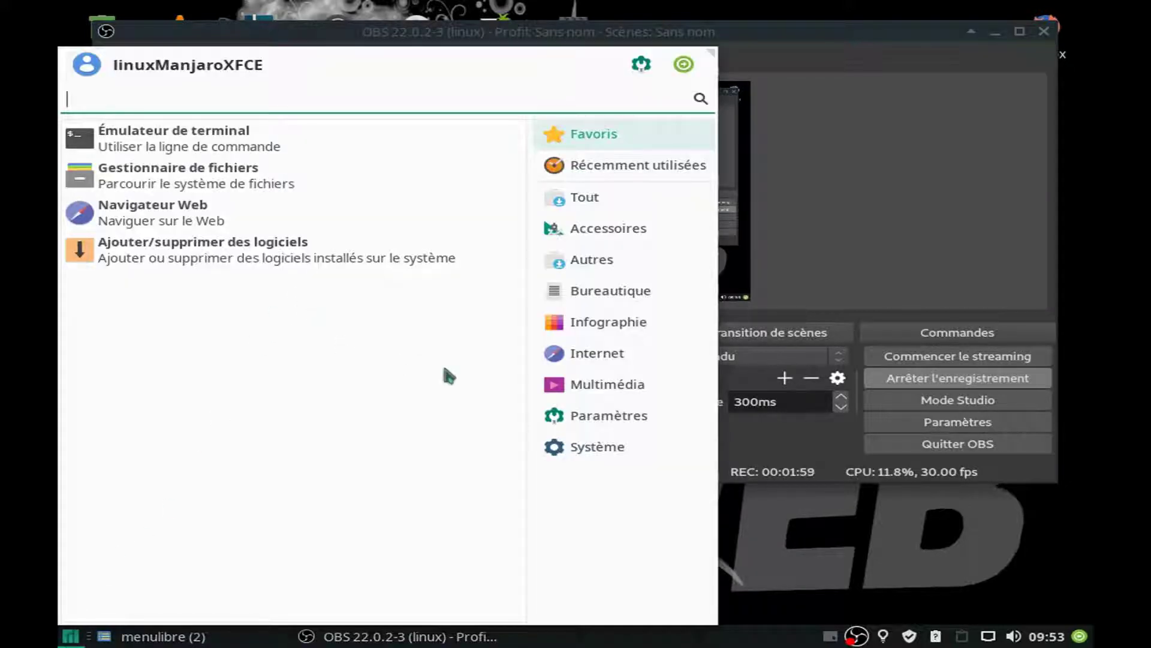
left_click(591, 420)
left_click(154, 190)
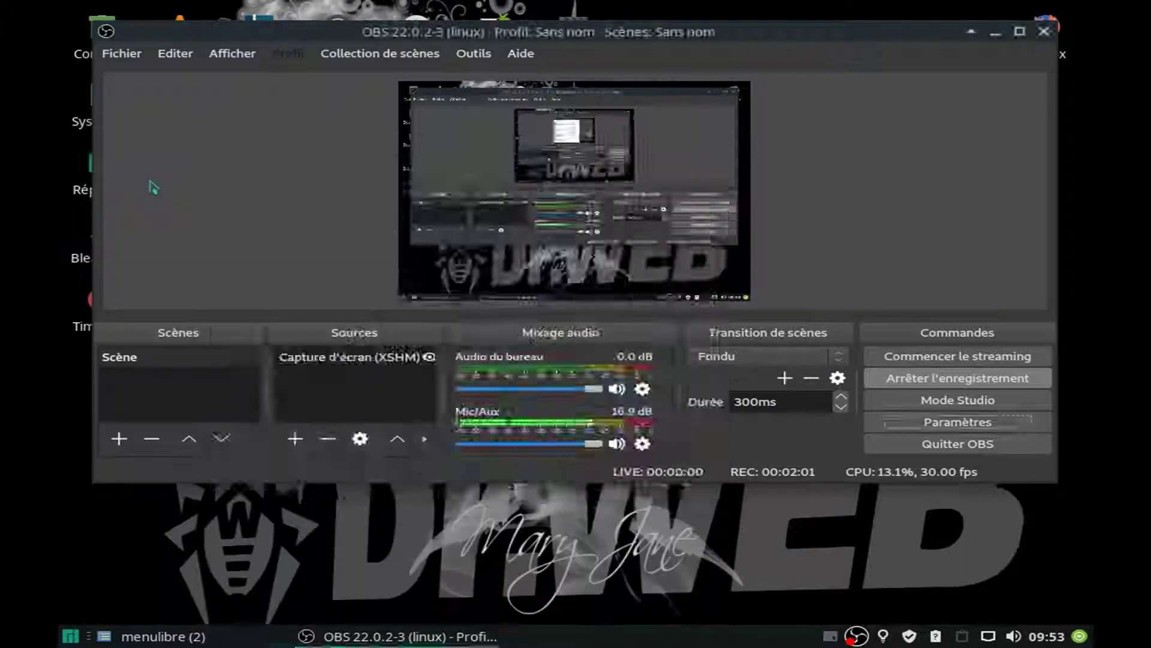
left_click(828, 284)
left_click(829, 286)
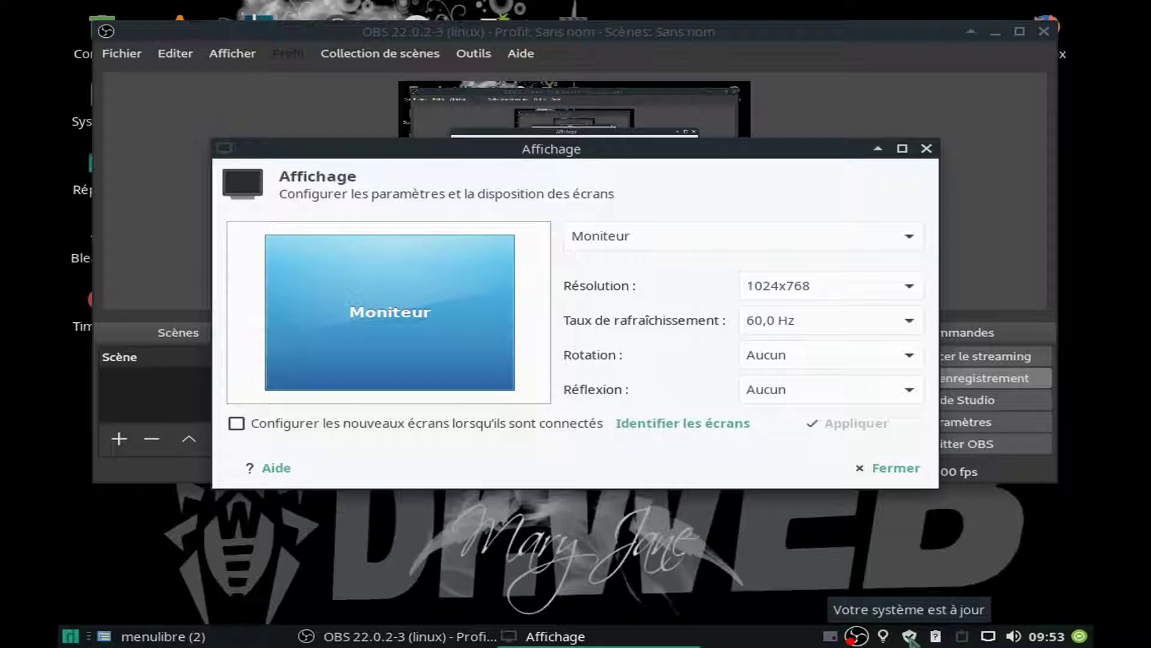
left_click_drag(724, 151, 700, 187)
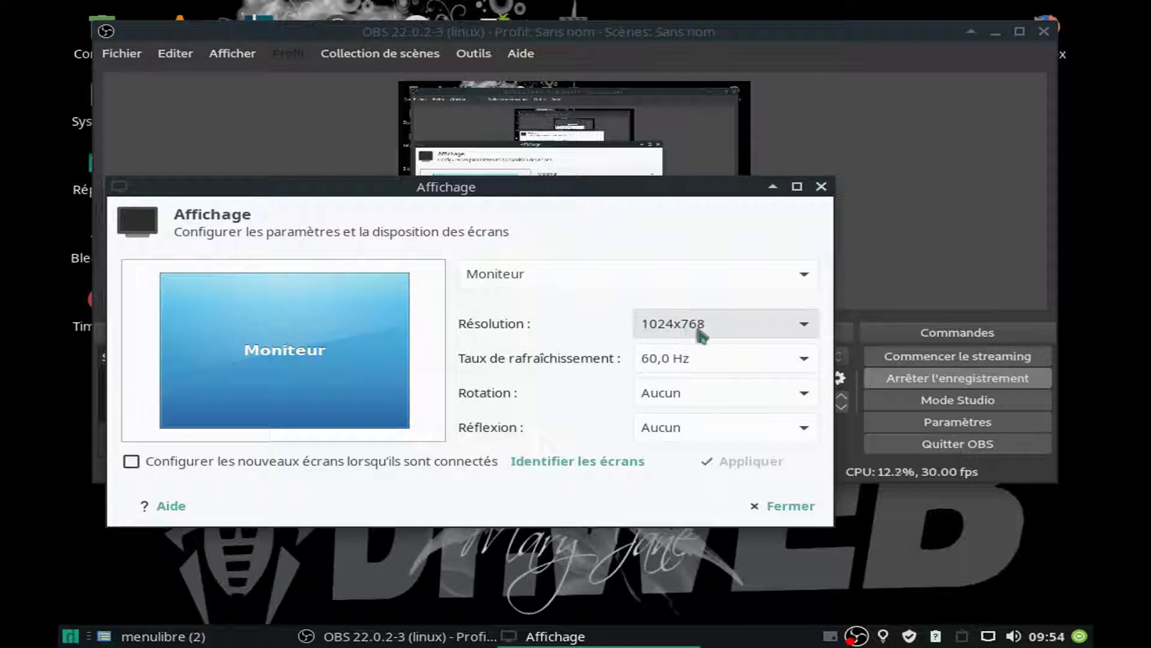
left_click(746, 334)
left_click(746, 334)
left_click(691, 336)
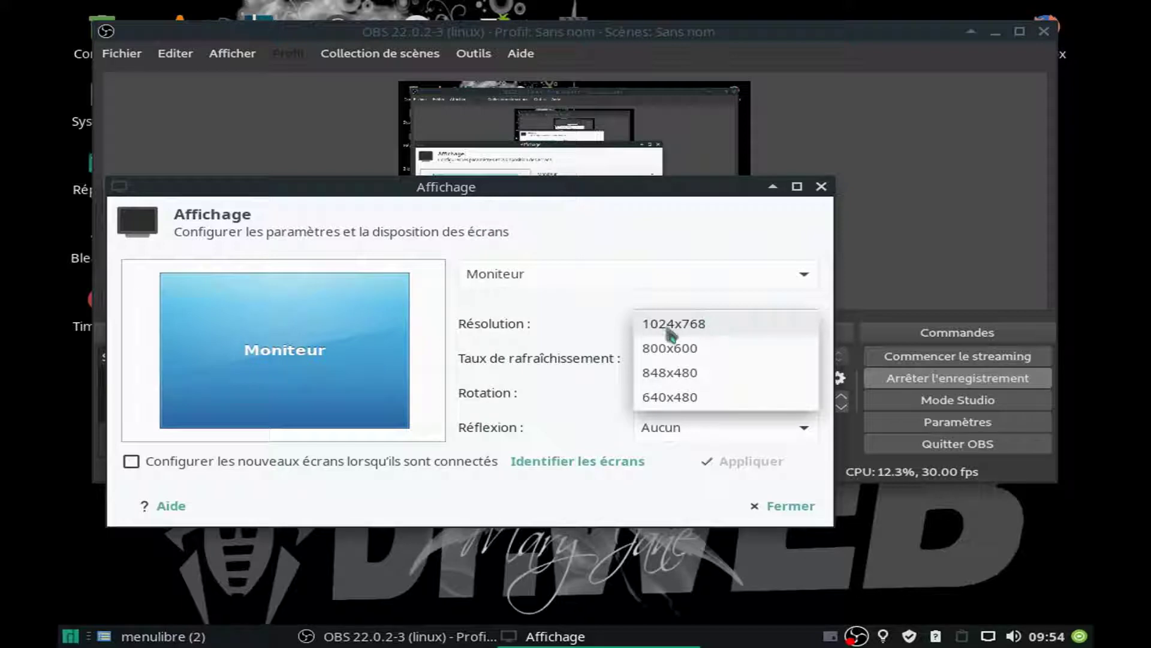
left_click(725, 331)
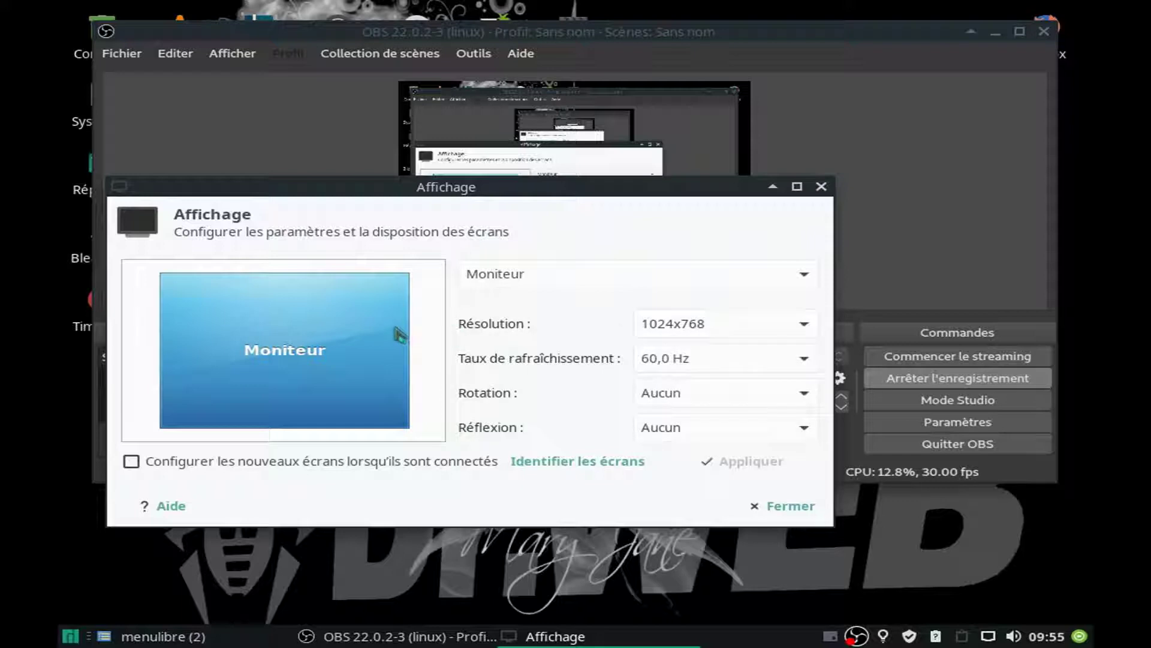
left_click(821, 186)
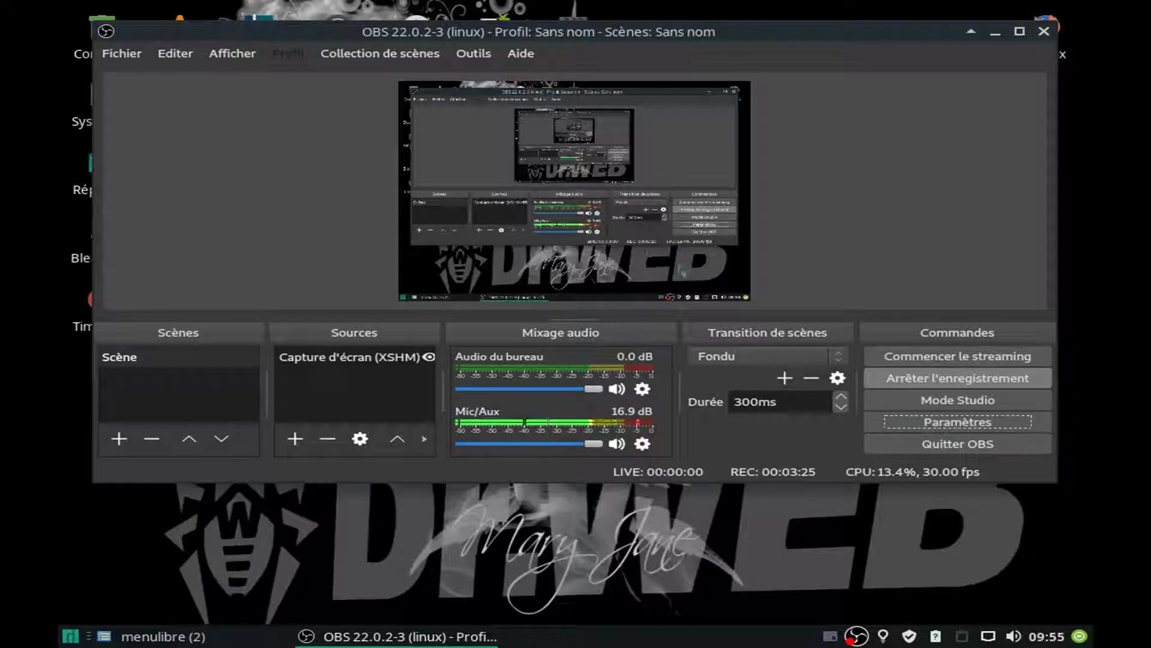
- Compare the video resolutions in the OBS settings with the monitor's resolution, and view the general settings again
left_click(957, 424)
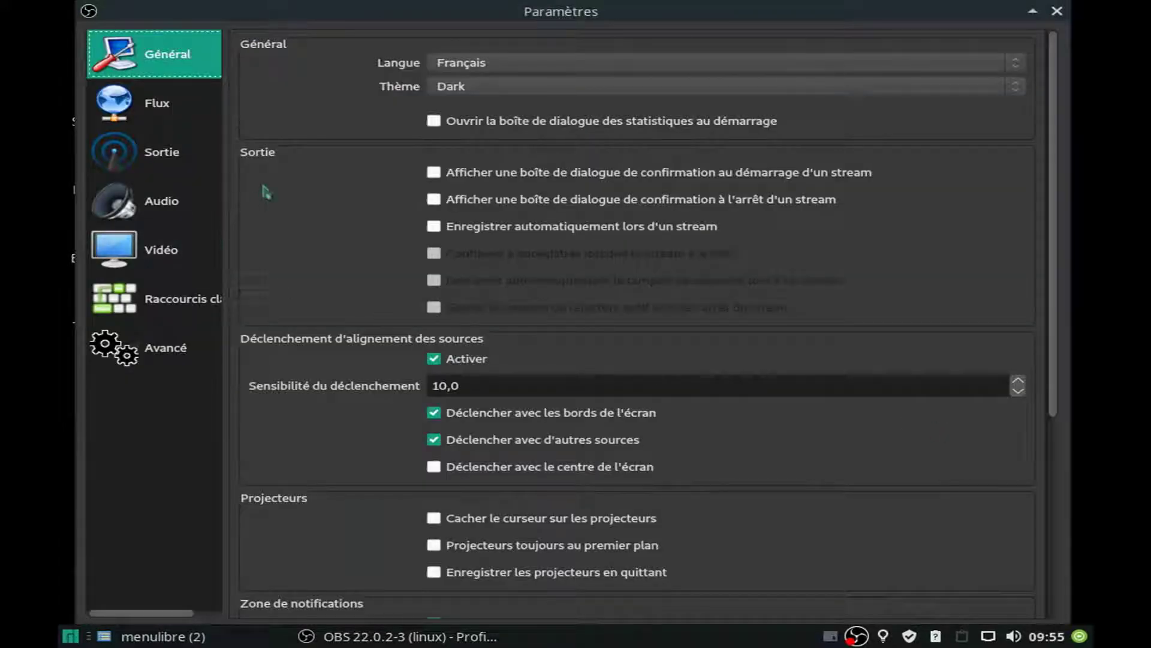
left_click(147, 248)
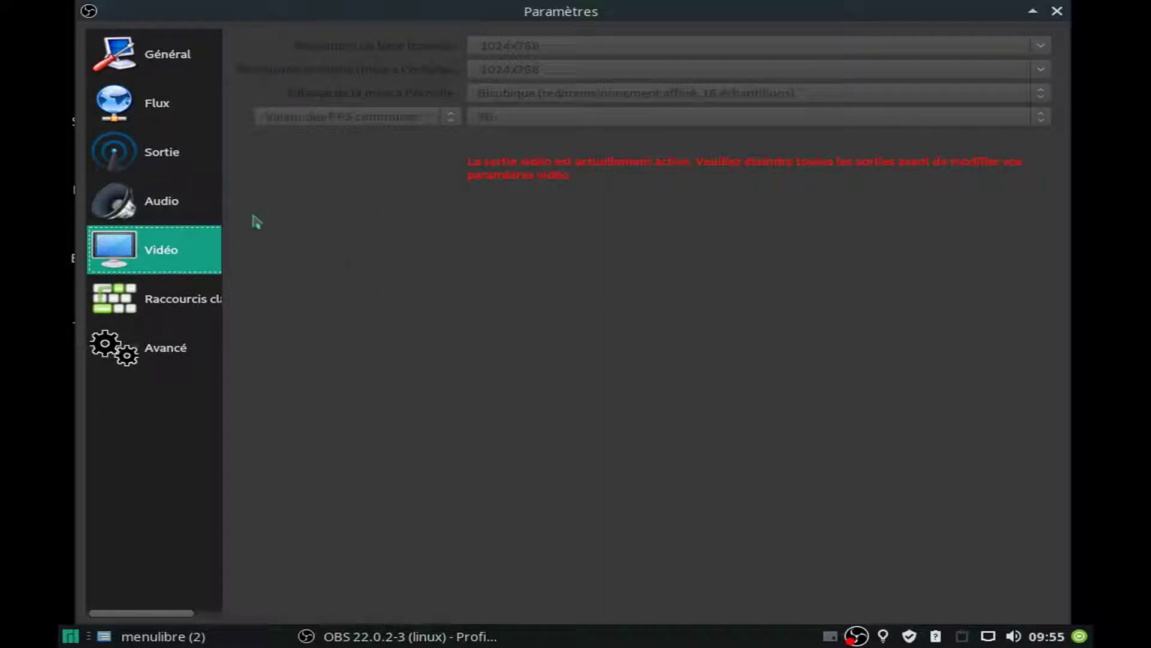
left_click(1063, 15)
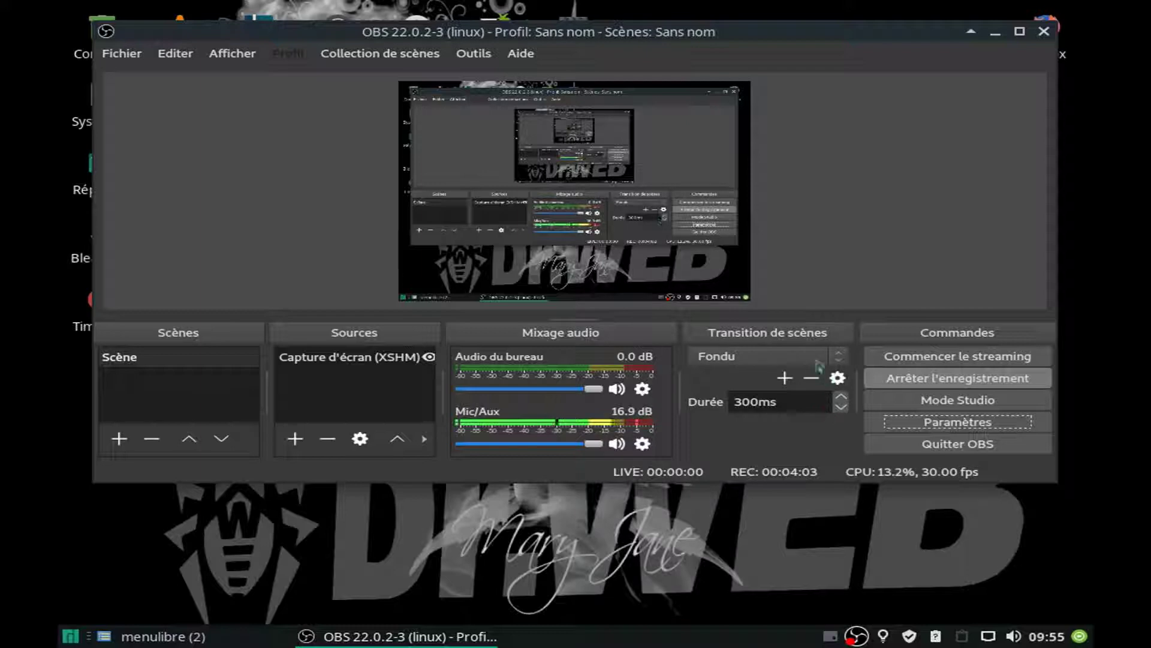
left_click(924, 428)
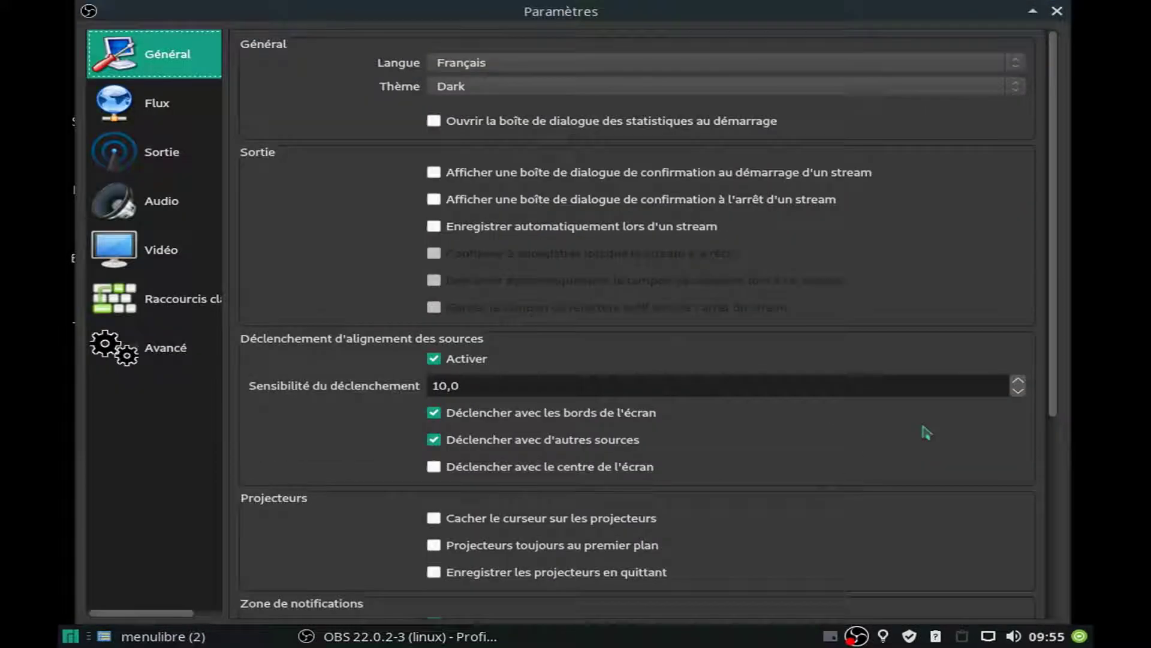
left_click(1054, 12)
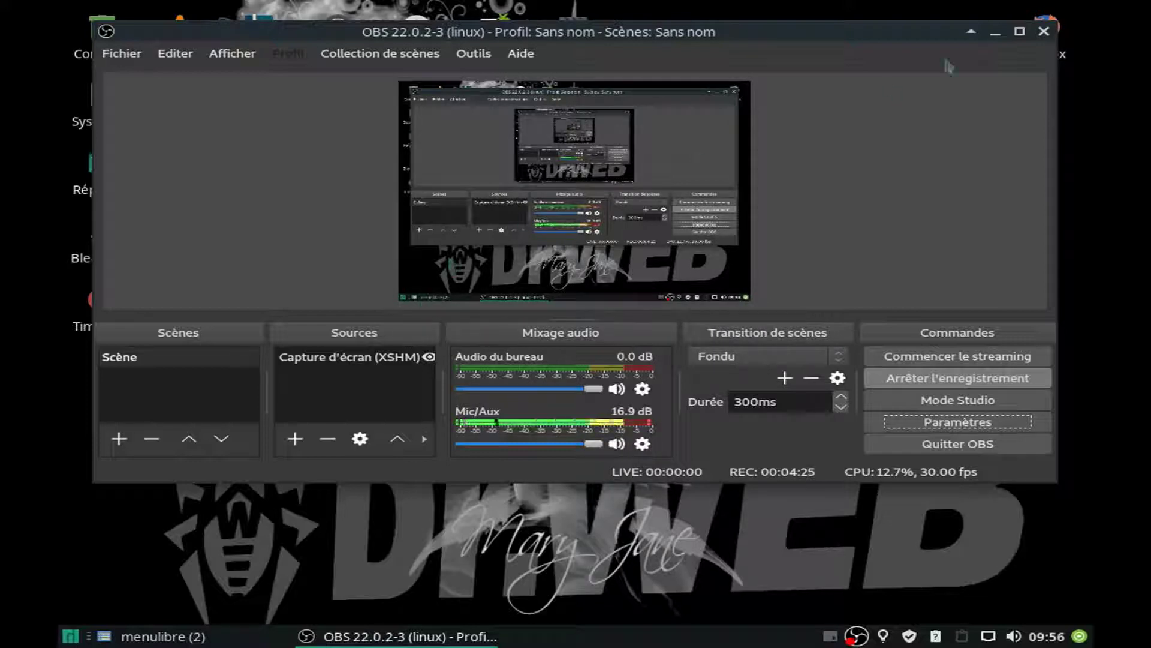
left_click_drag(913, 33, 723, 60)
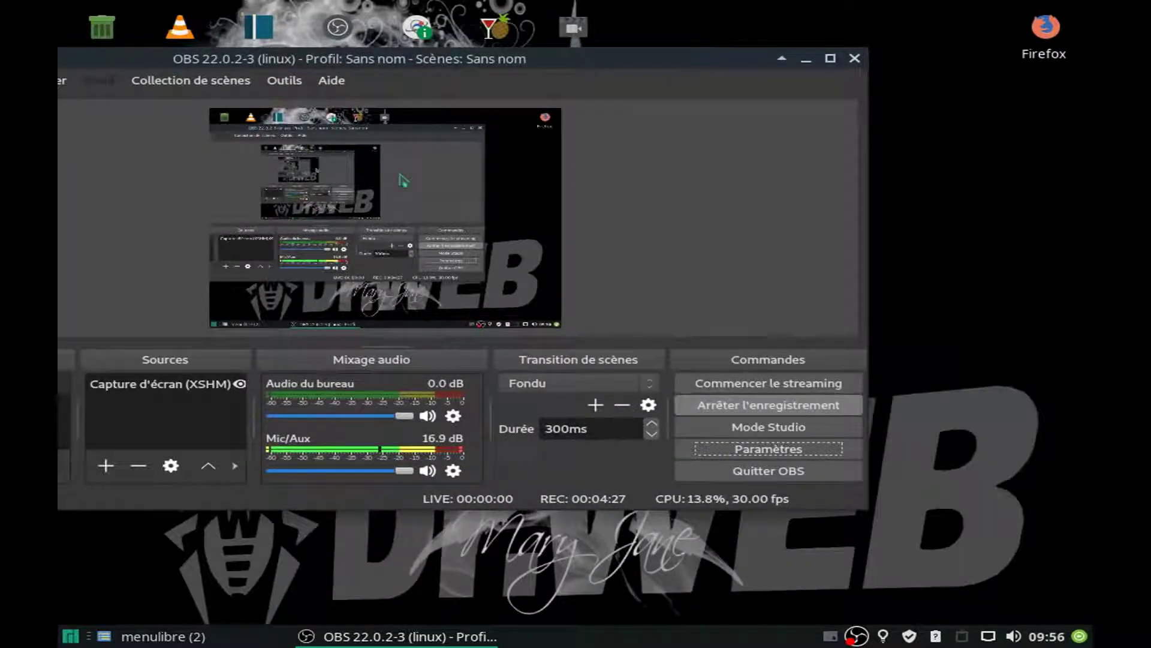
left_click_drag(595, 55, 814, 14)
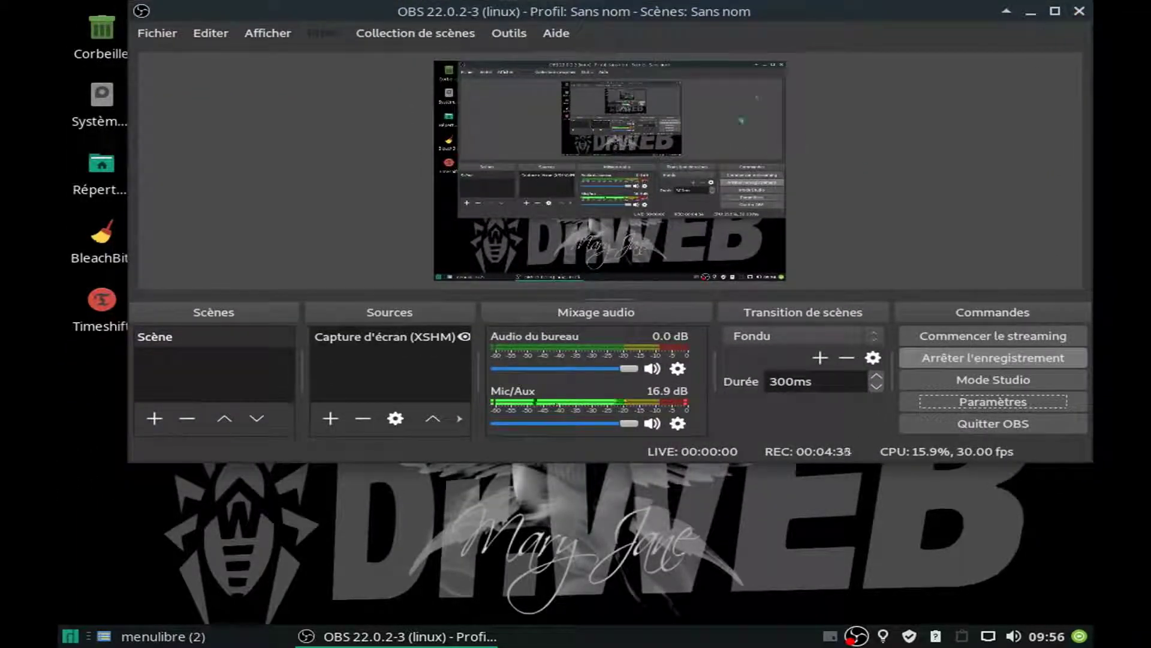
left_click_drag(830, 7, 761, 168)
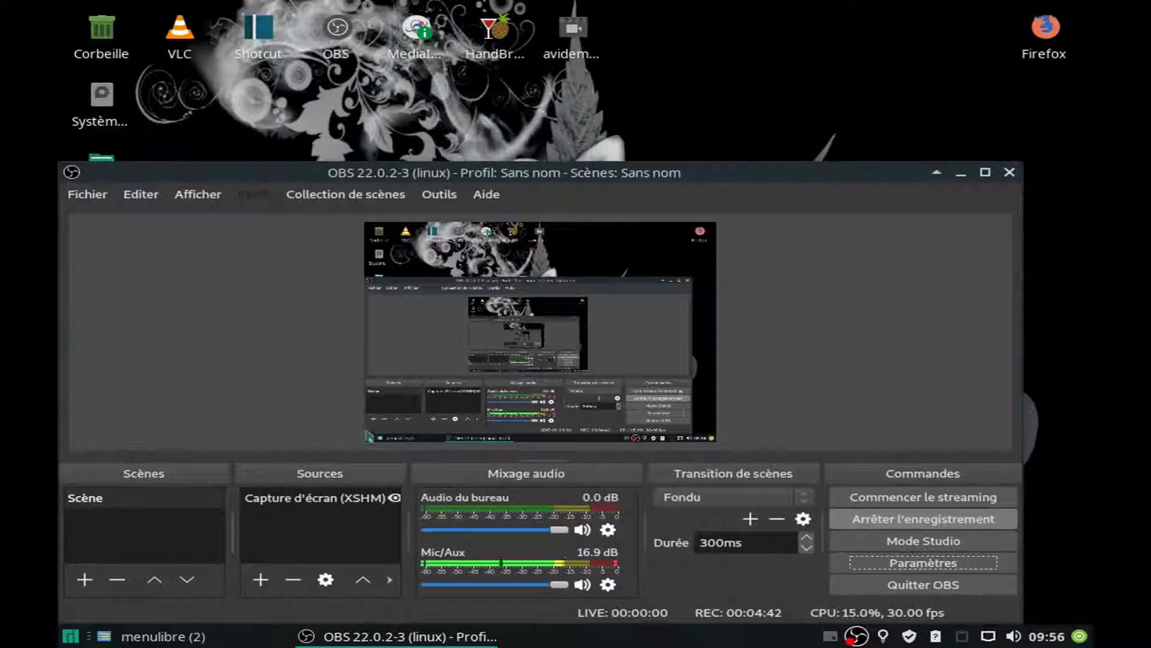
left_click_drag(566, 178, 582, 93)
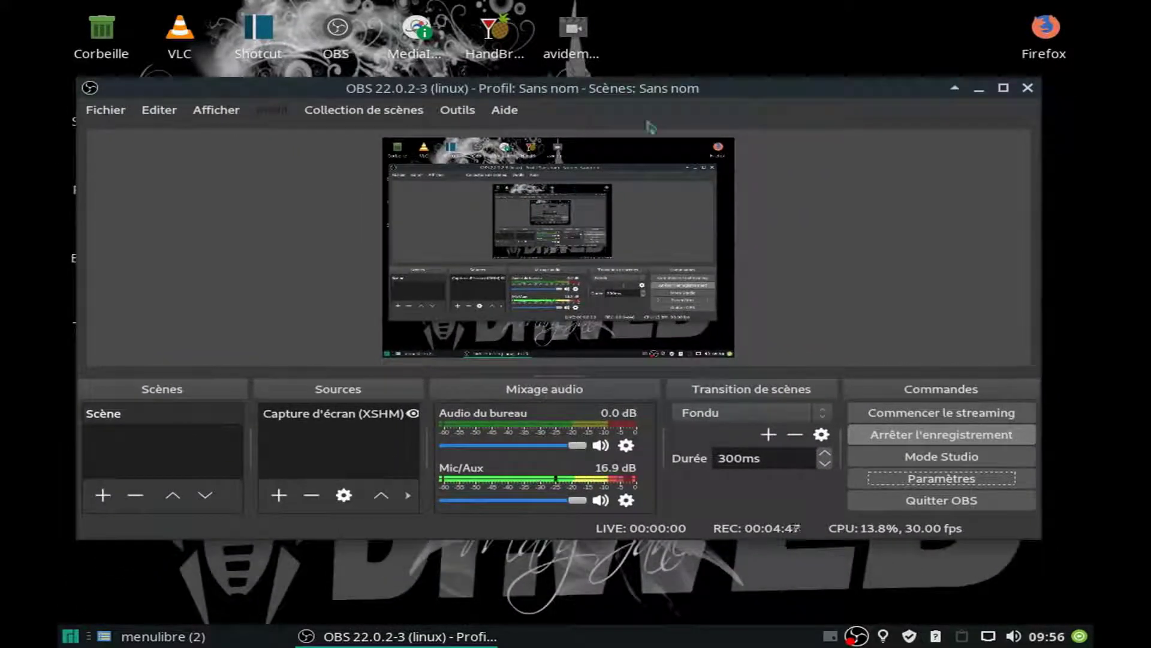
left_click_drag(665, 90, 683, 41)
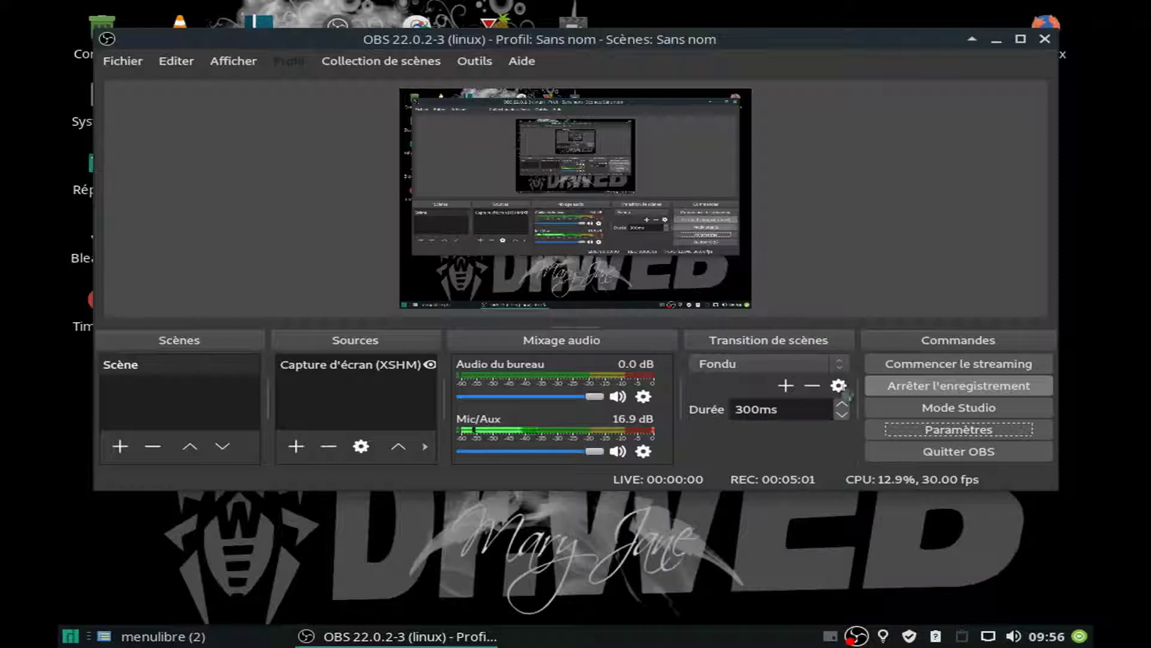
- Check the base and output resolutions once more in the OBS video settings and close them
left_click(942, 433)
left_click(126, 255)
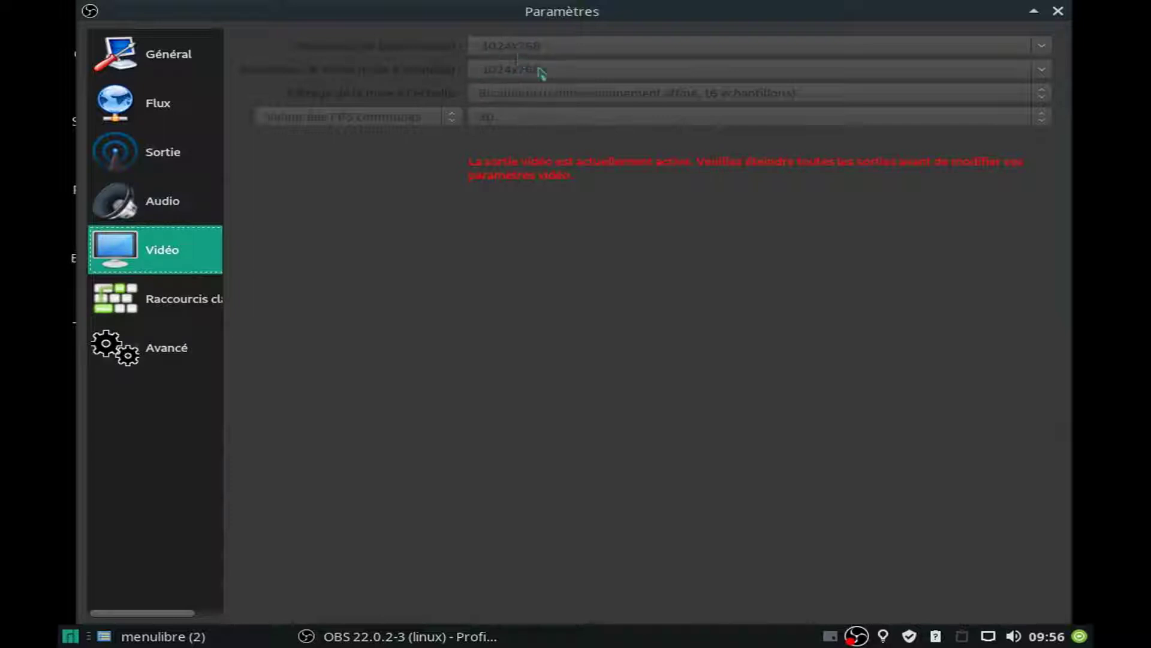
left_click(1059, 11)
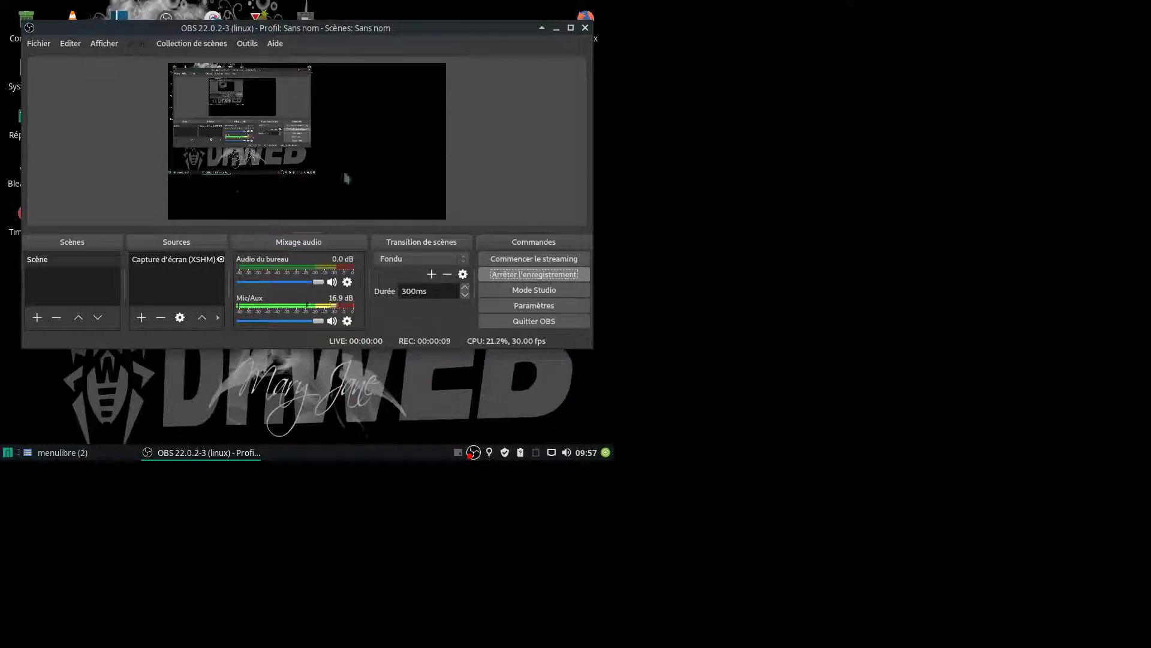
- Examine the OBS video settings used for the new recording, whose canvas is larger than the desktop, and close them
mouse_move(381, 24)
left_mouse_down()
mouse_move(359, 10)
mouse_move(398, 37)
left_mouse_up()
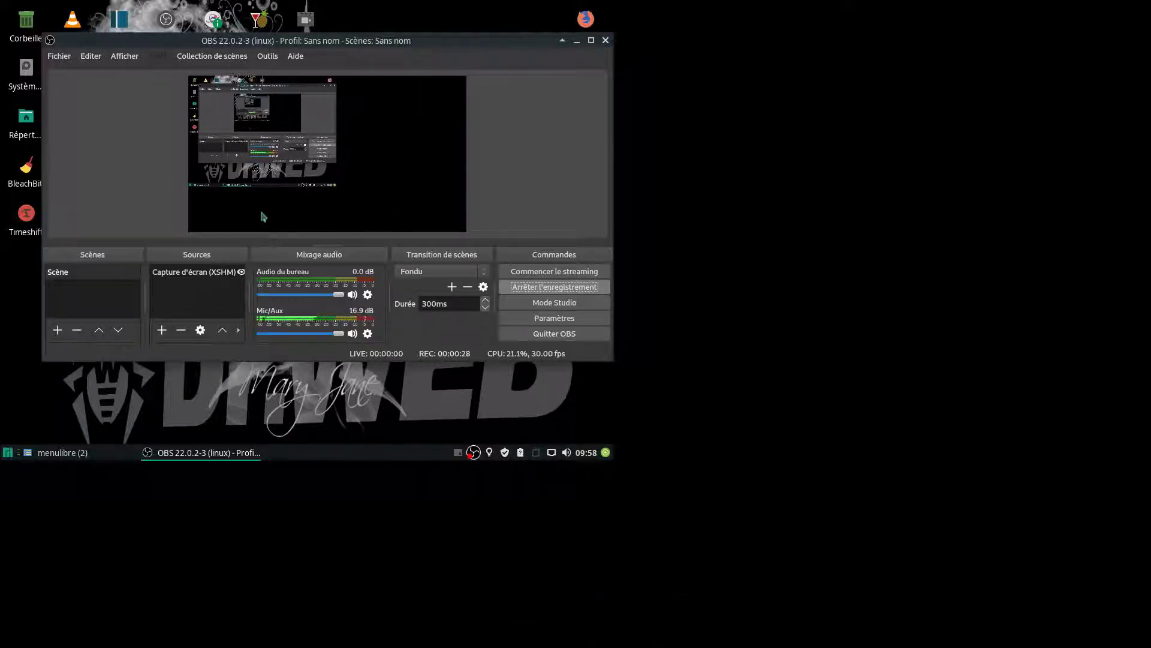
left_click(546, 319)
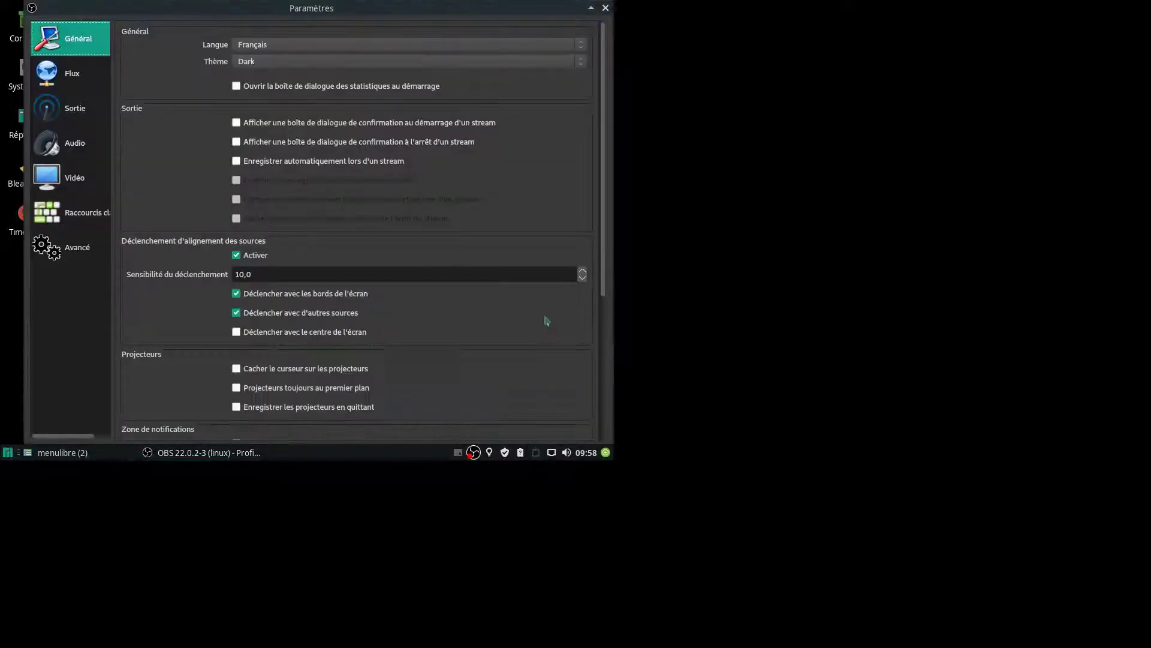
left_click(68, 178)
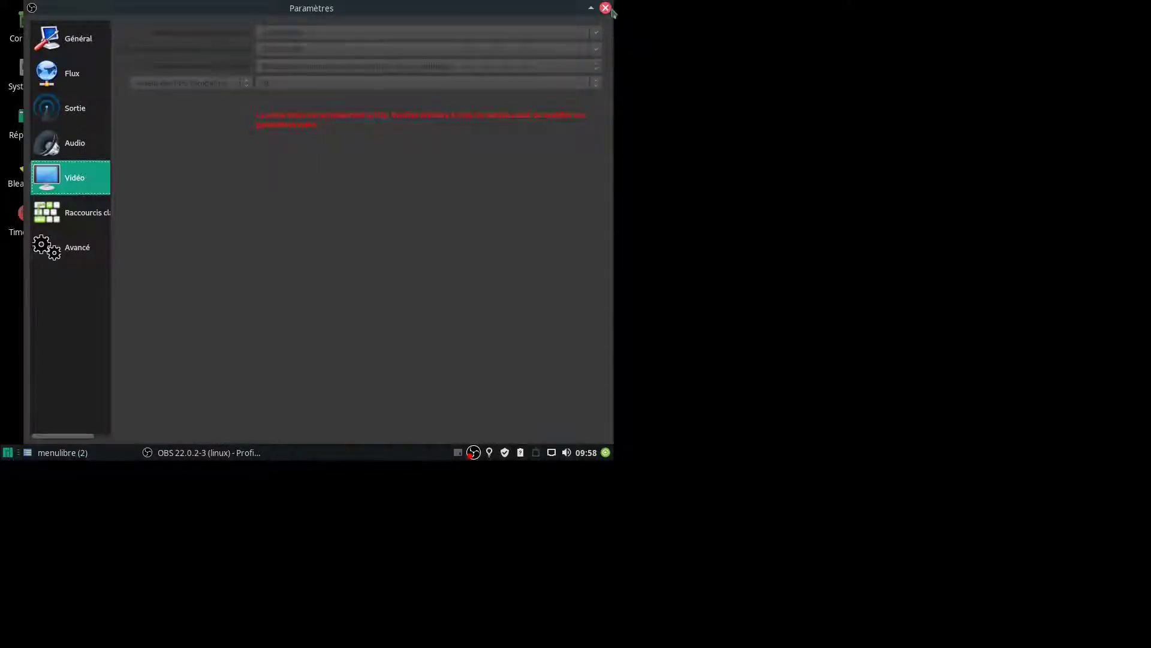
left_click(606, 9)
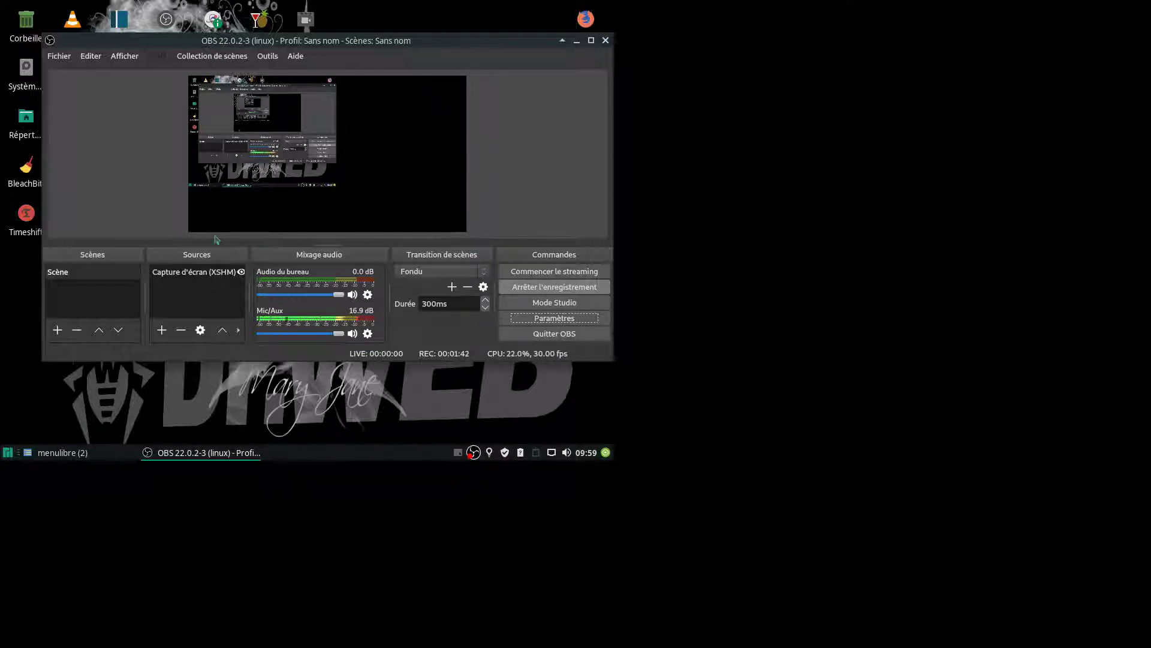
- Open the OBS settings and examine the general options, from language and theme down to the multiview layout
left_click_drag(456, 47, 439, 44)
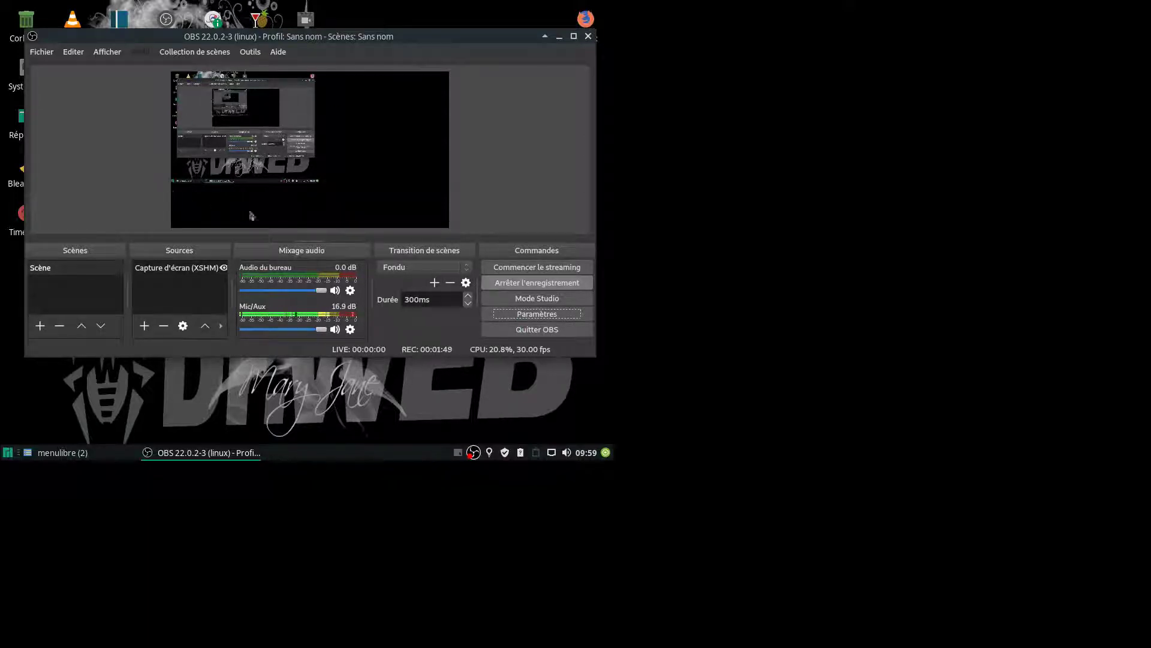
left_click(542, 317)
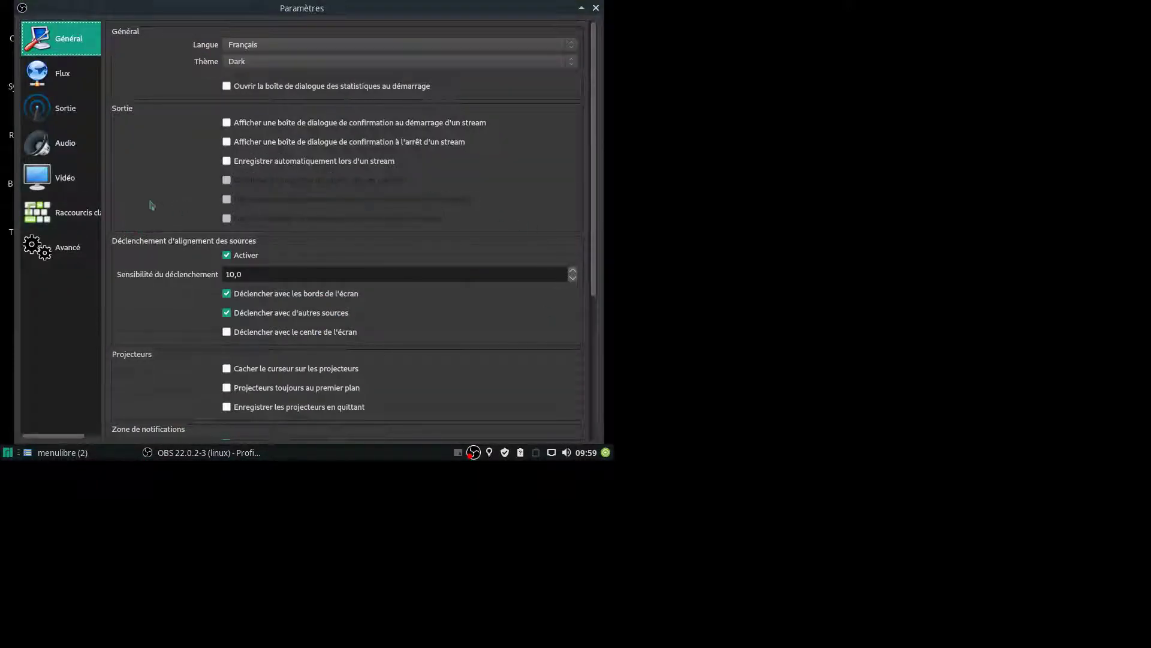
scroll(462, 235, "down", 2)
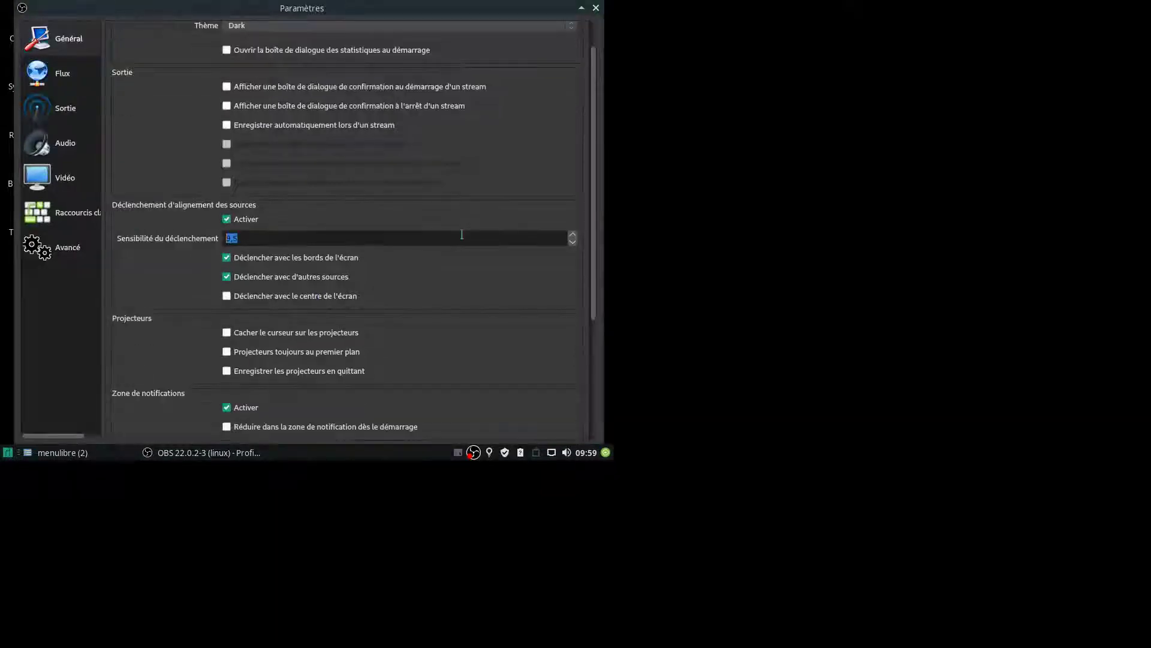
scroll(475, 329, "down", 1)
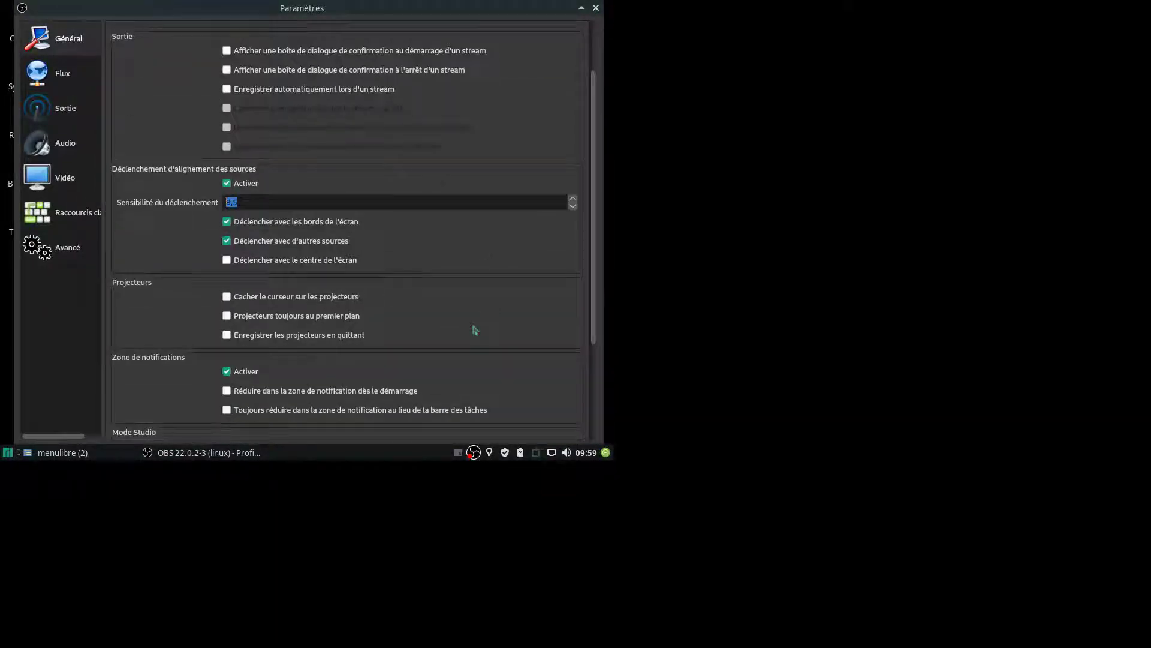
scroll(475, 329, "down", 2)
scroll(475, 329, "down", 2)
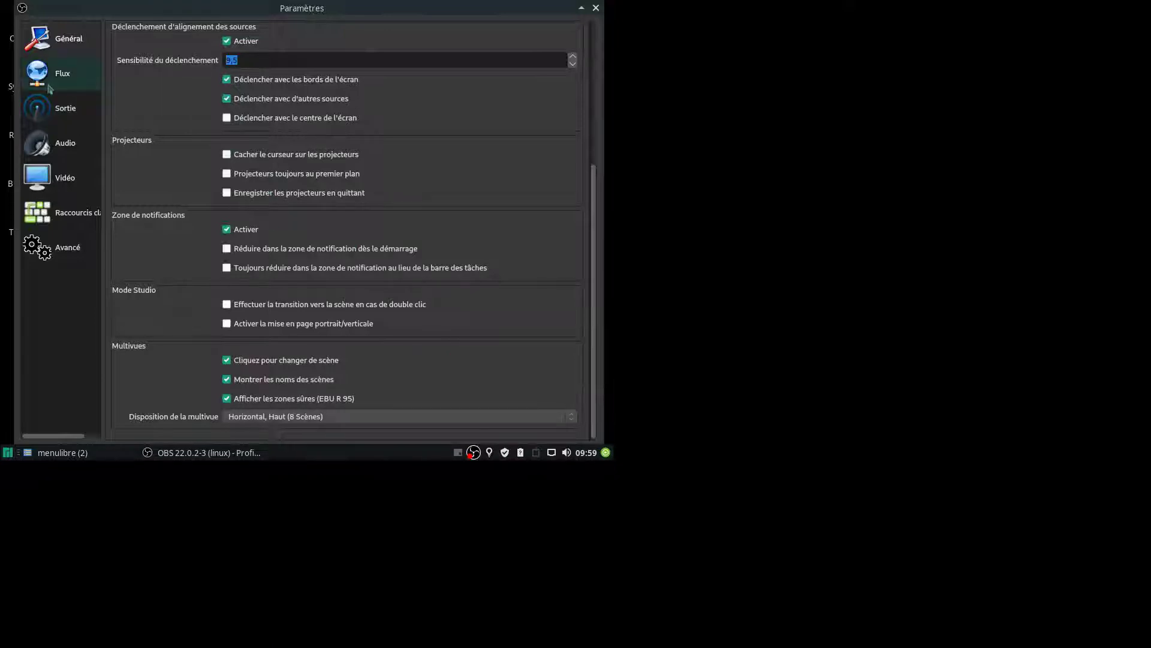
- Look through the video, output, stream and advanced sections of the OBS settings
left_click(60, 108)
left_click(59, 178)
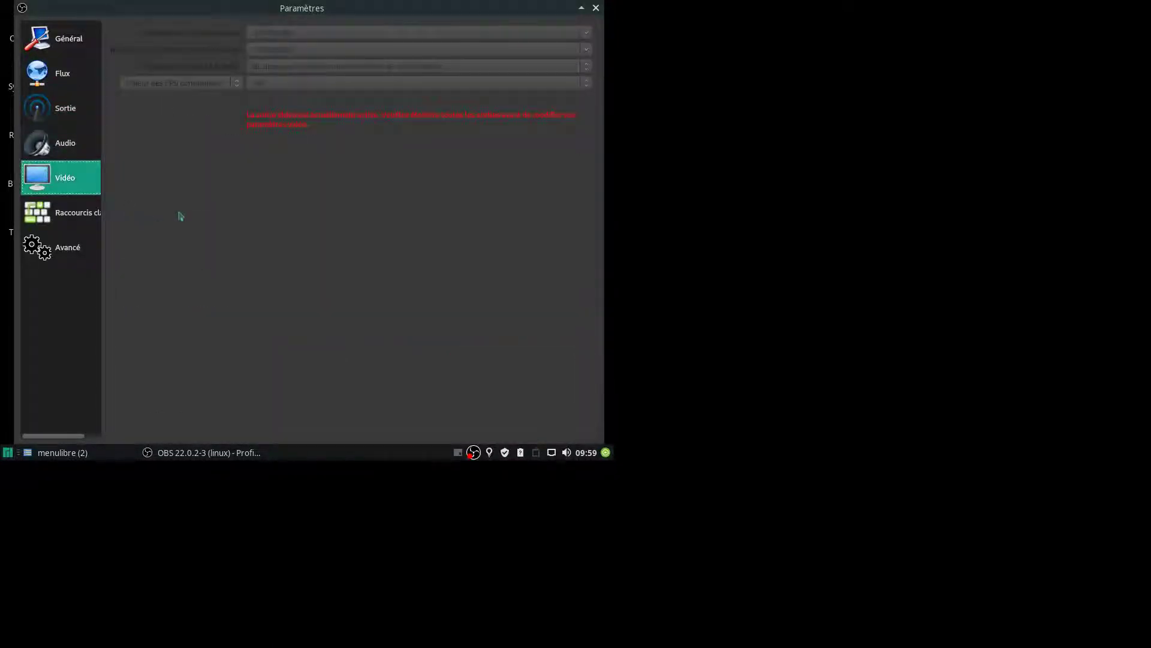
left_click(66, 114)
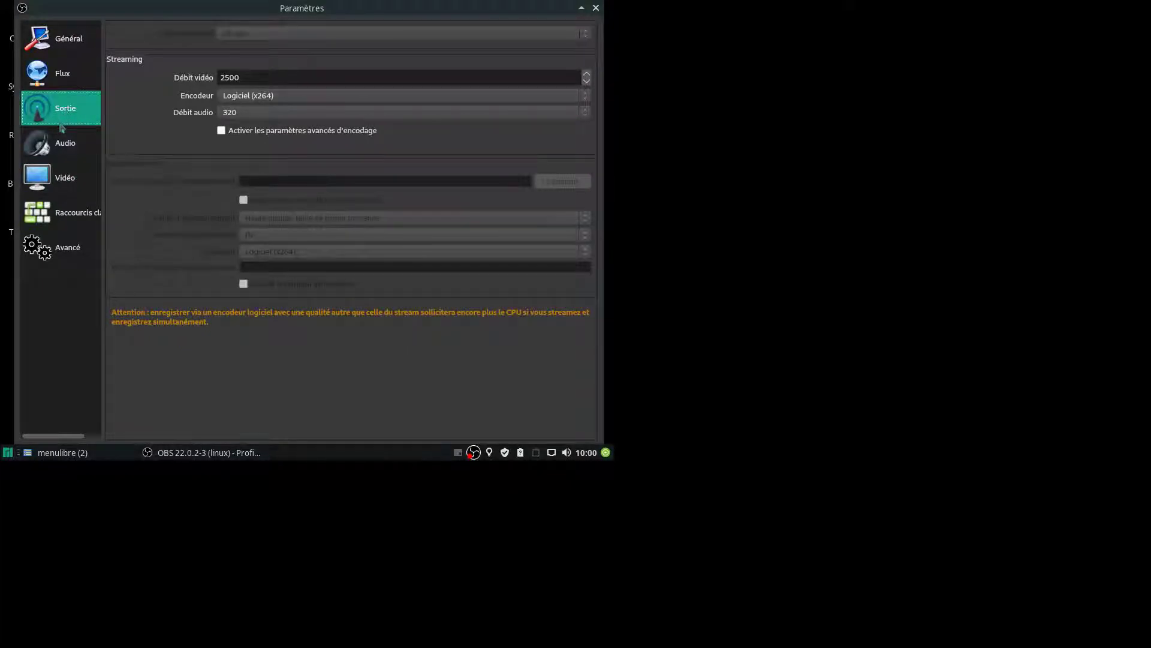
left_click(58, 79)
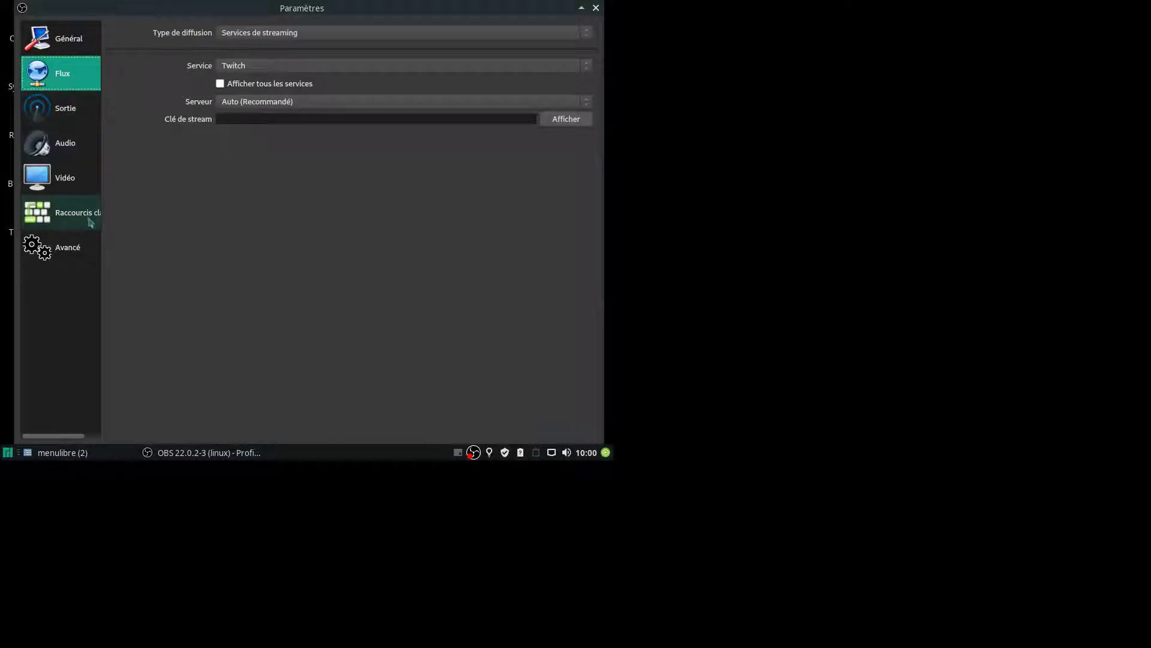
left_click(67, 248)
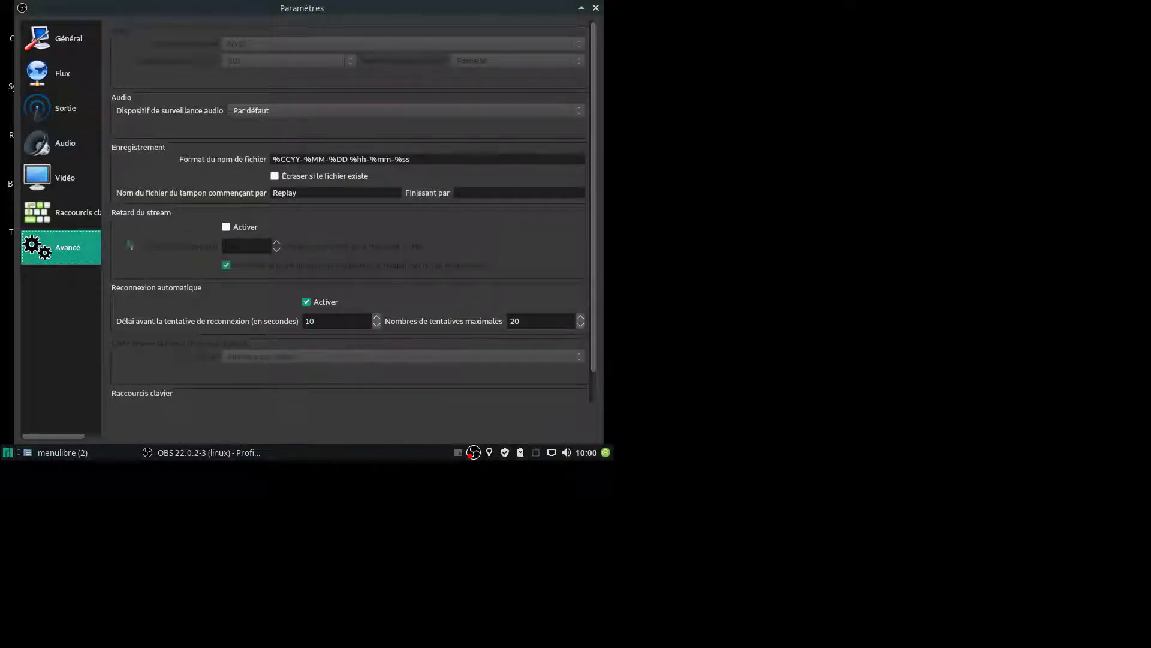
- Return to the general settings, apply the pending changes and close the settings window
left_click(70, 45)
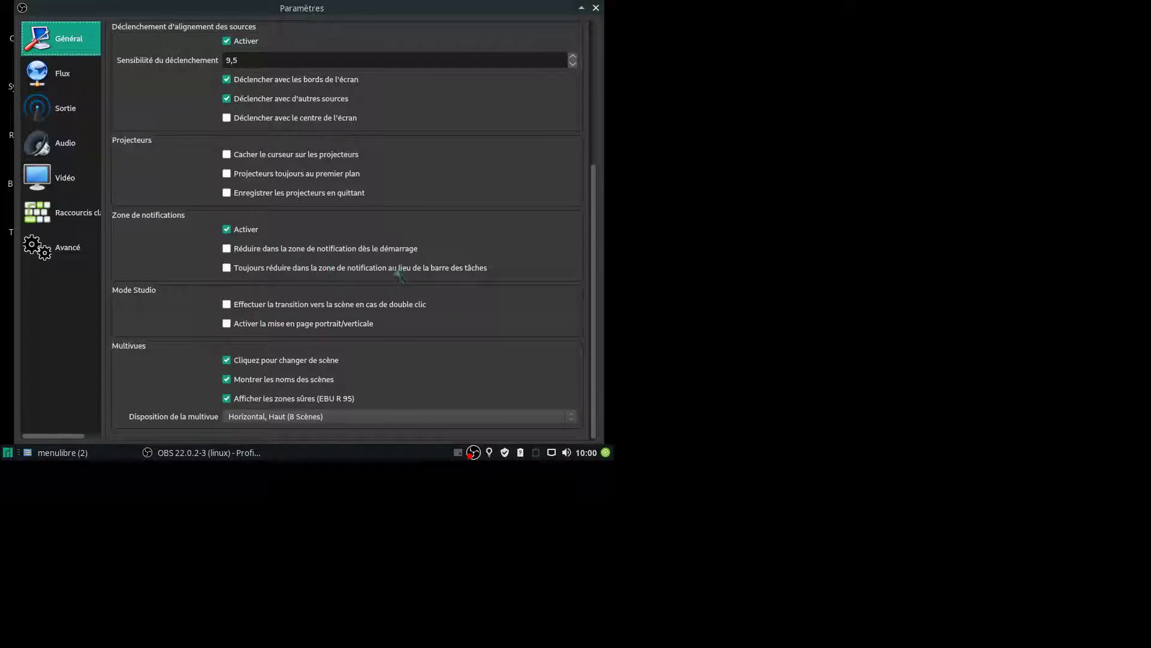
left_click_drag(550, 5, 530, 21)
left_click(540, 397)
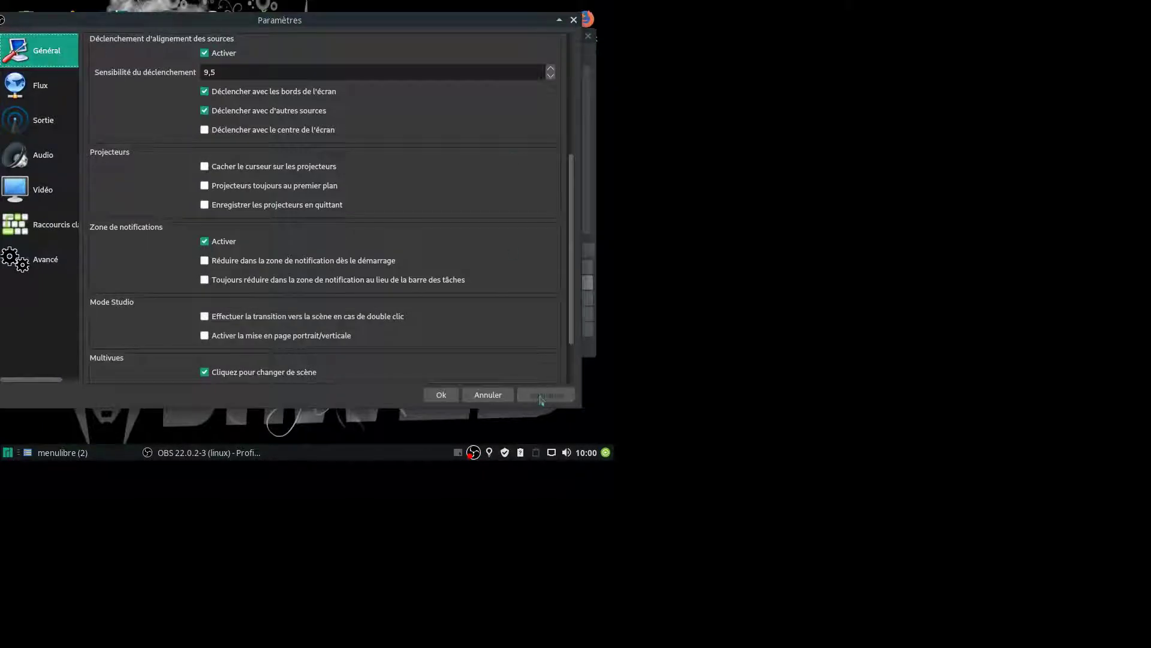
left_click(442, 395)
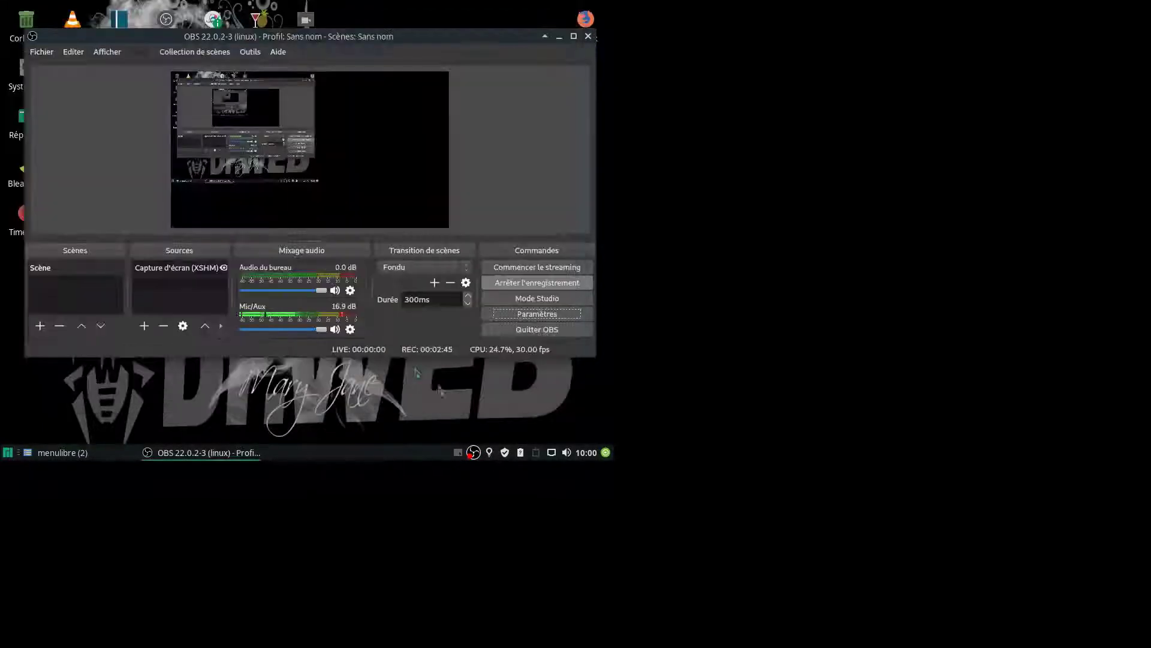
- Reopen the OBS video settings, compare their resolutions with the capture in the preview behind them, and close them
left_click(538, 320)
left_click(51, 175)
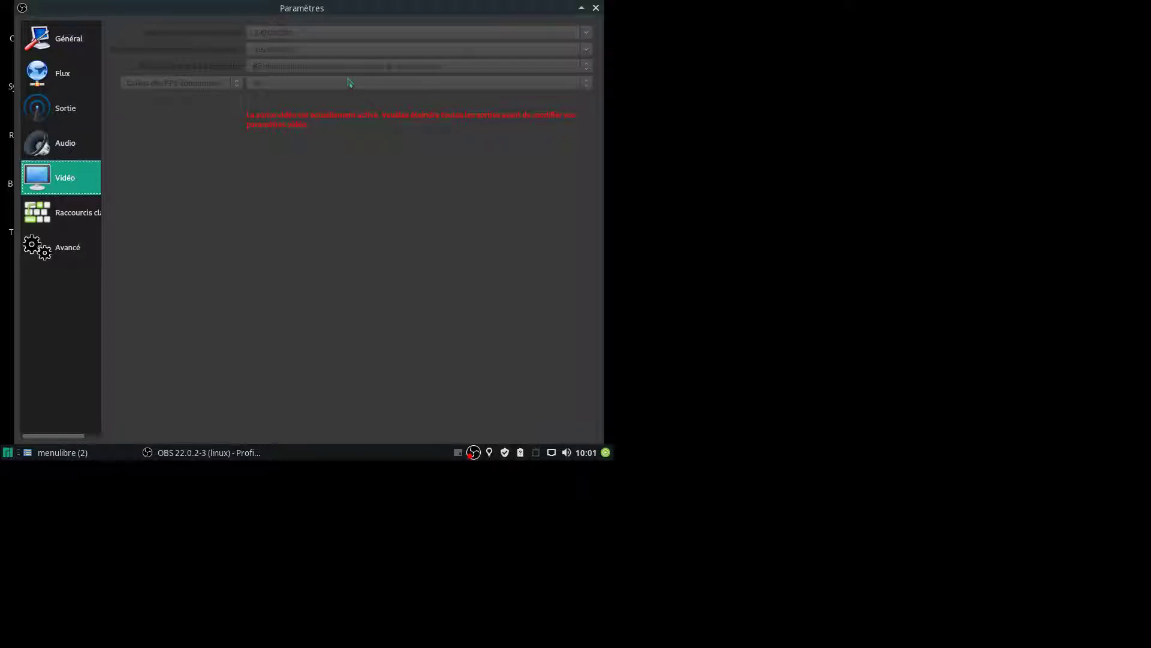
left_click_drag(551, 6, 380, 318)
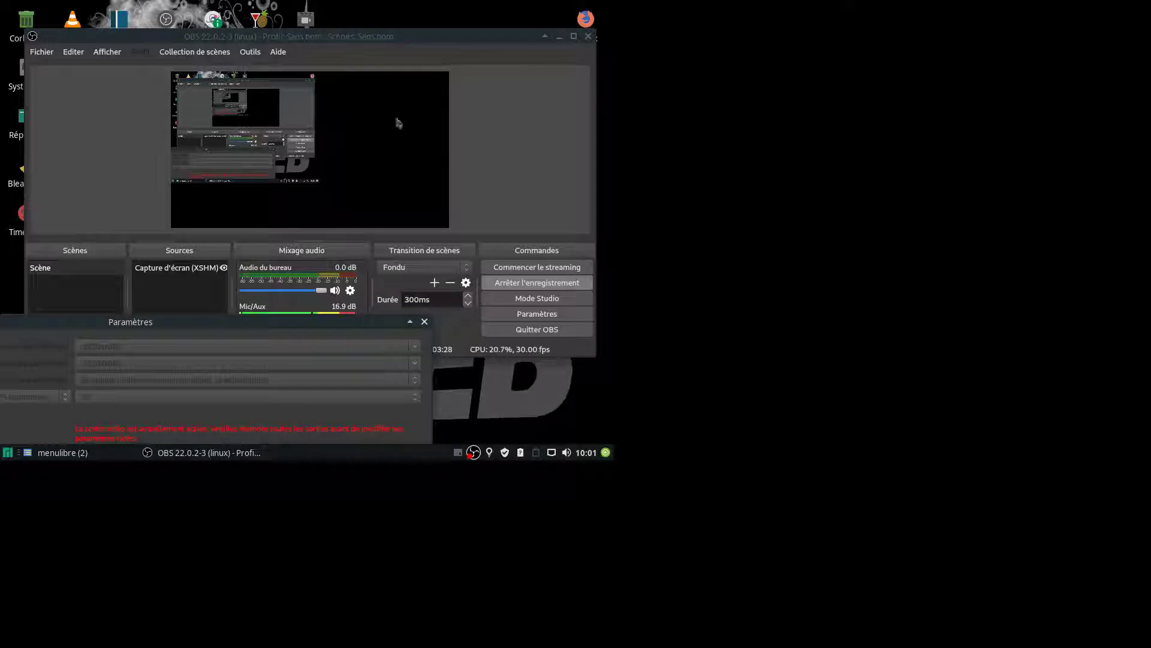
left_click_drag(345, 321, 475, 31)
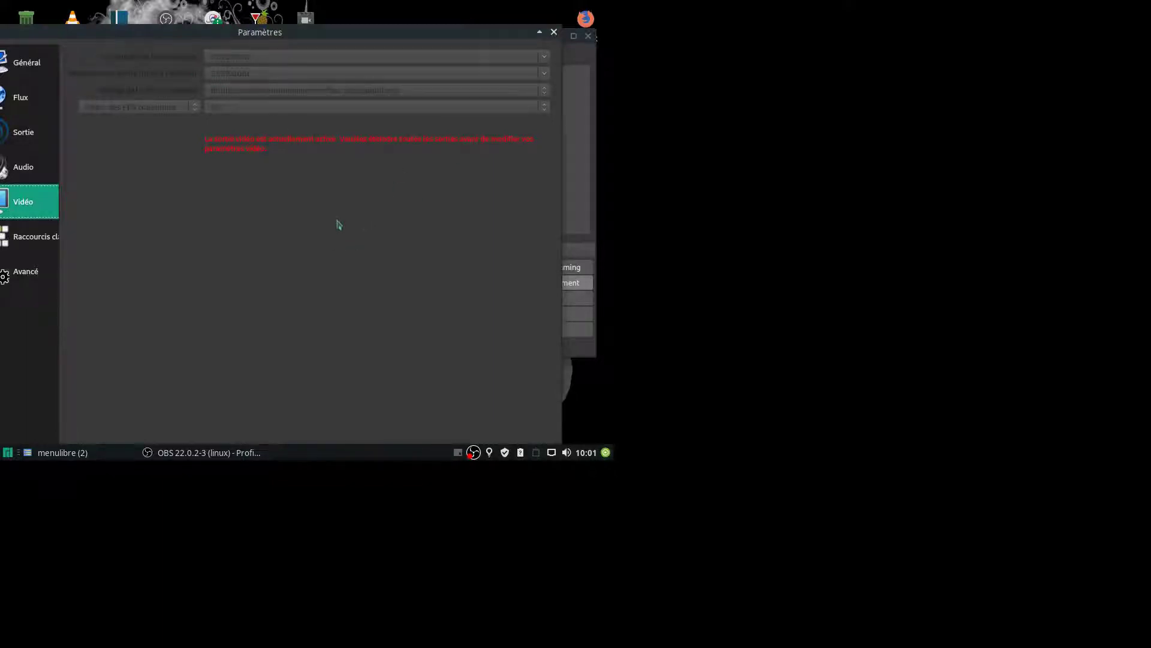
mouse_move(504, 30)
left_mouse_down()
mouse_move(504, 103)
mouse_move(504, 30)
left_mouse_up()
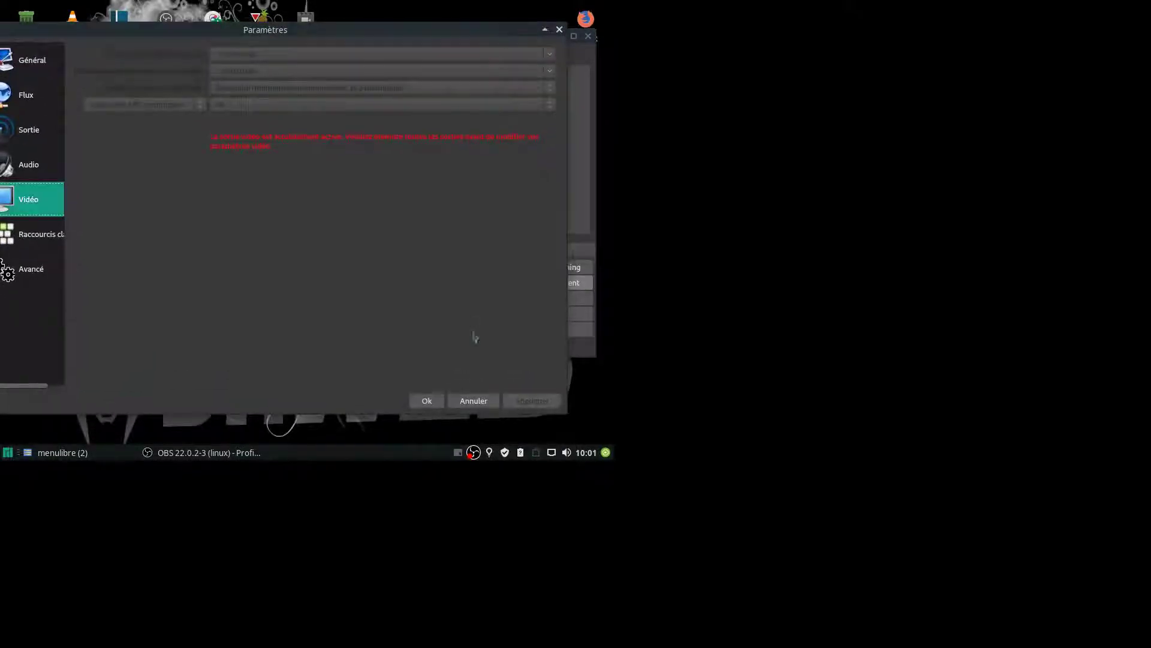
left_click(425, 400)
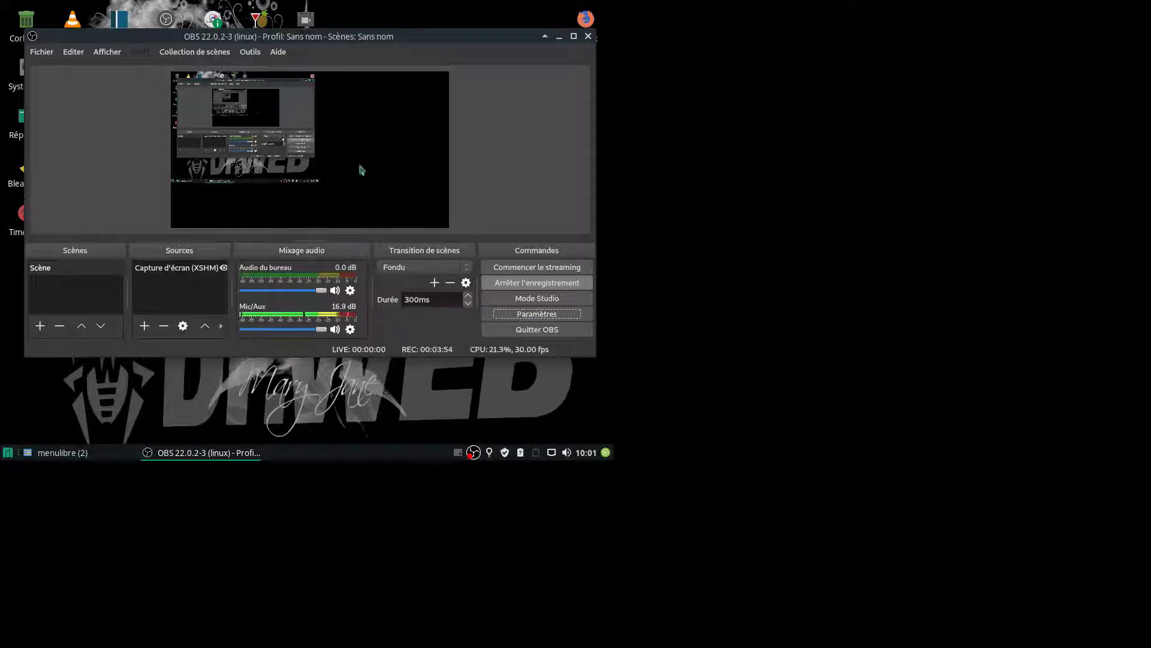
- Examine the audio and output sections of the OBS settings, including the streaming bitrates and encoder, and close the window
left_click(542, 321)
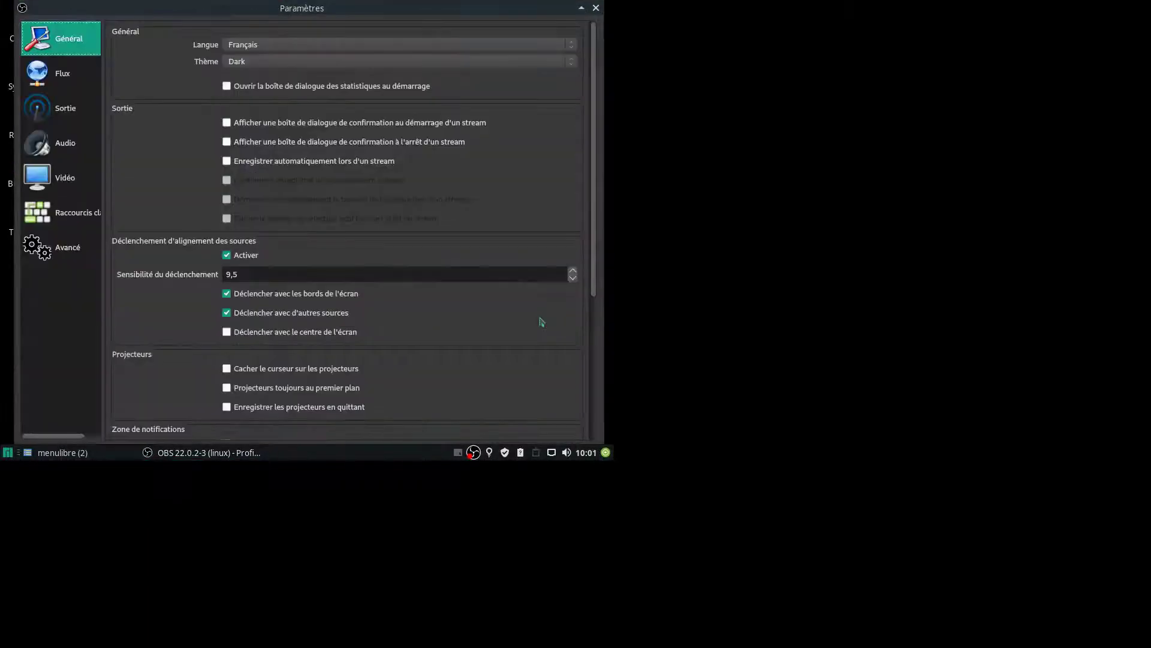
left_click(68, 148)
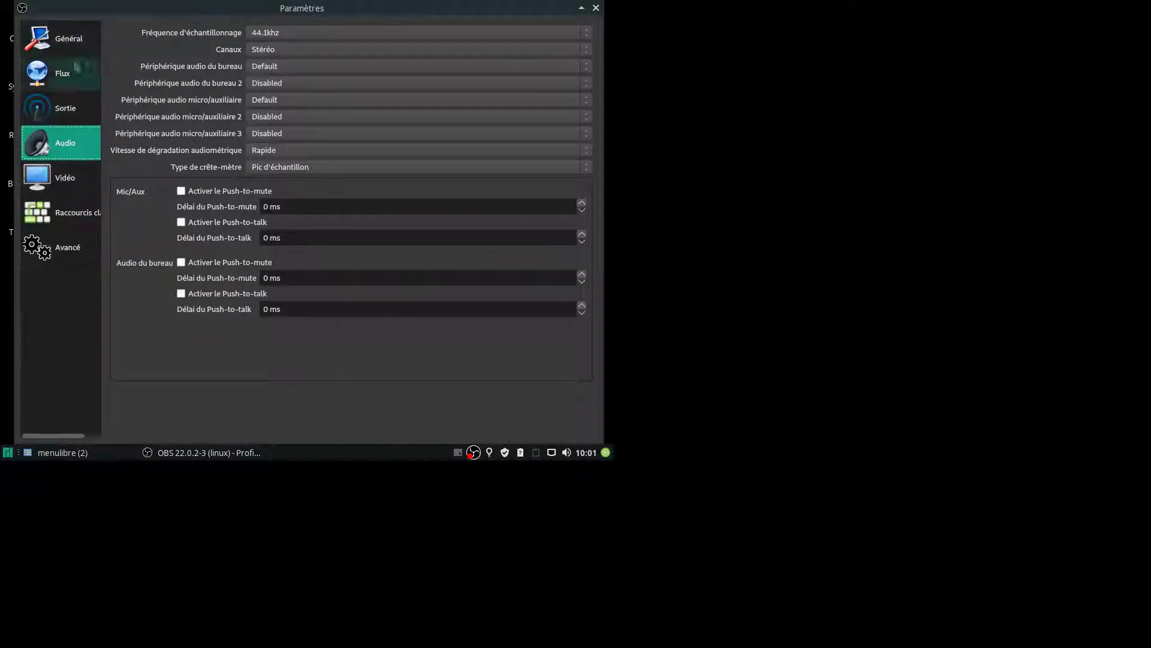
left_click(64, 110)
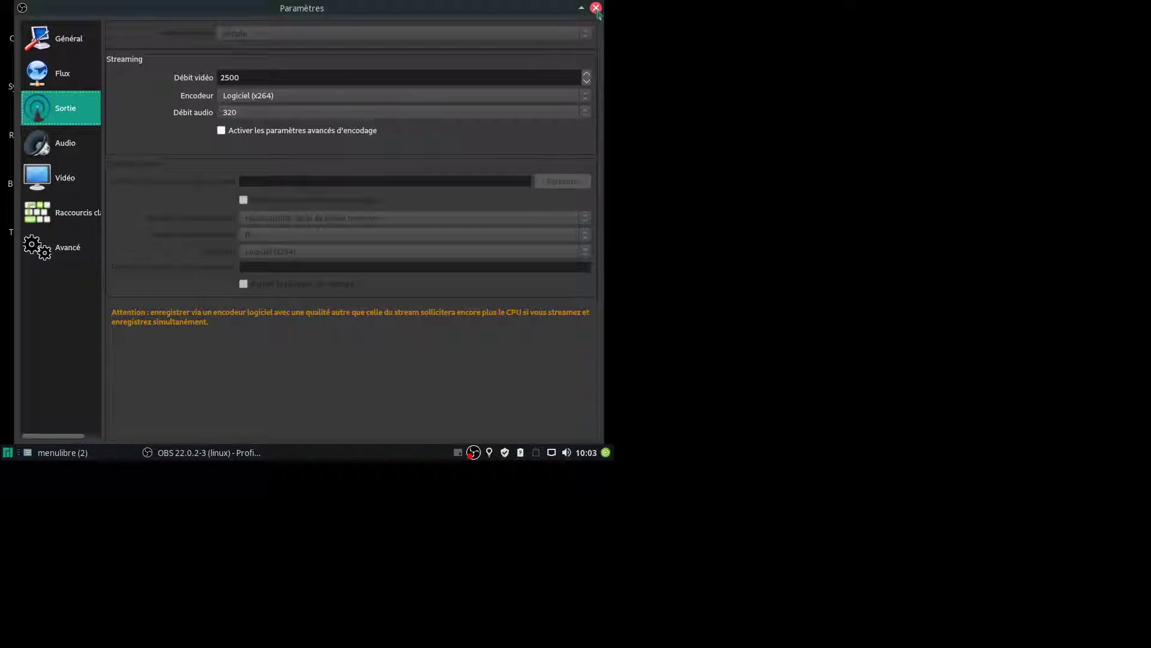
left_click_drag(555, 9, 528, 21)
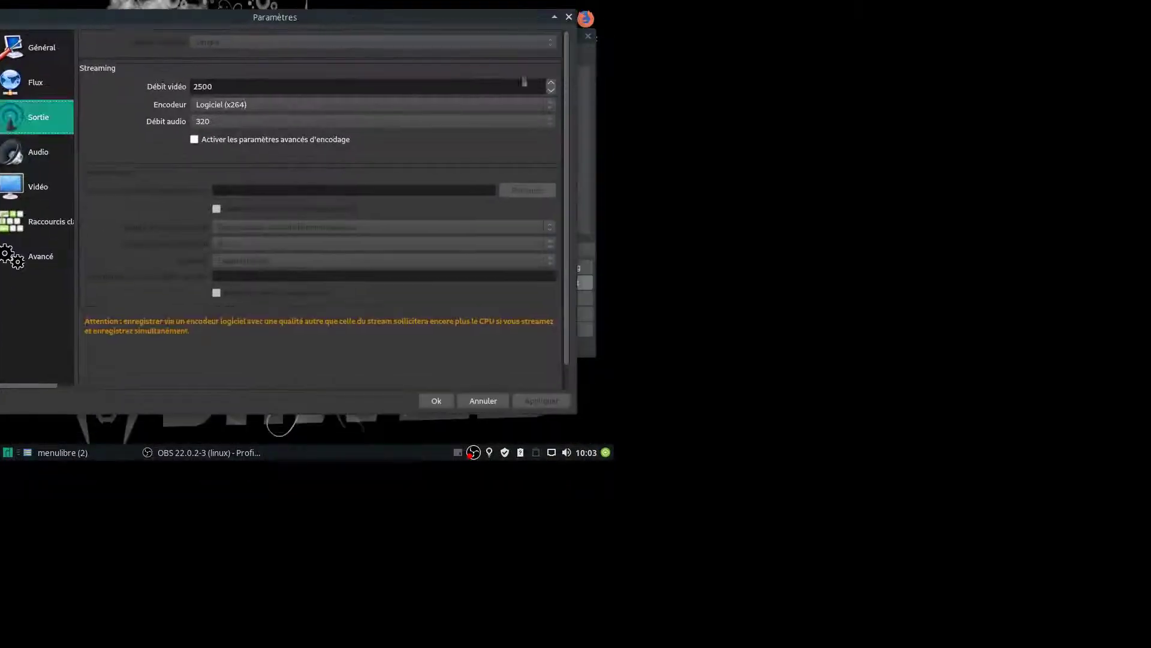
left_click(439, 400)
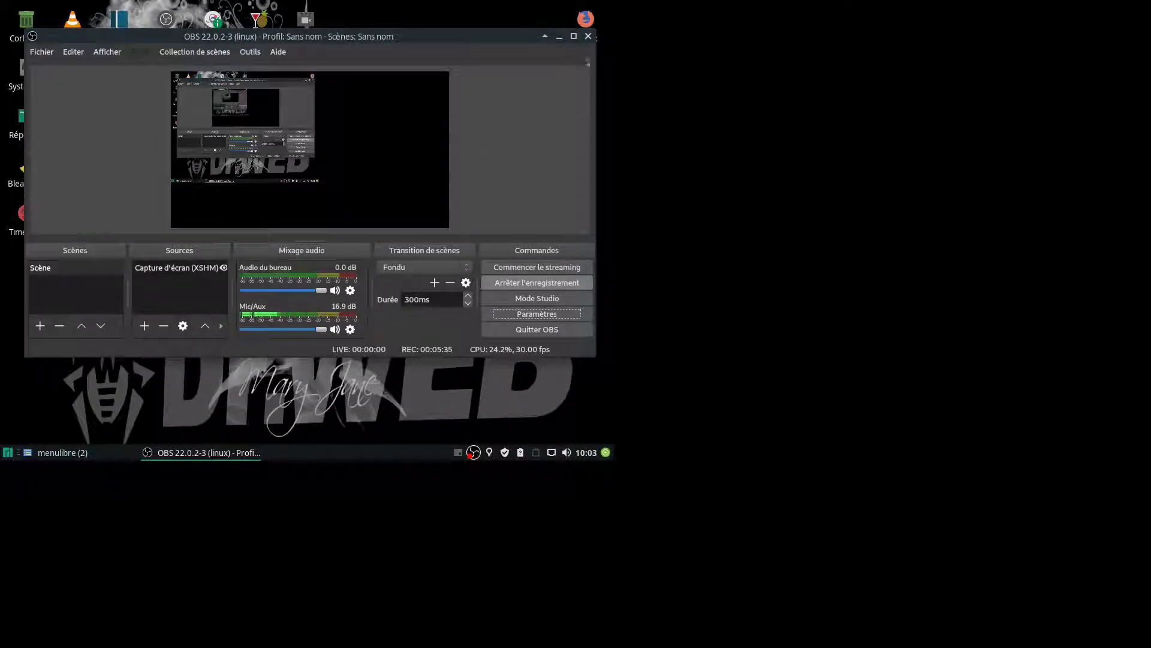